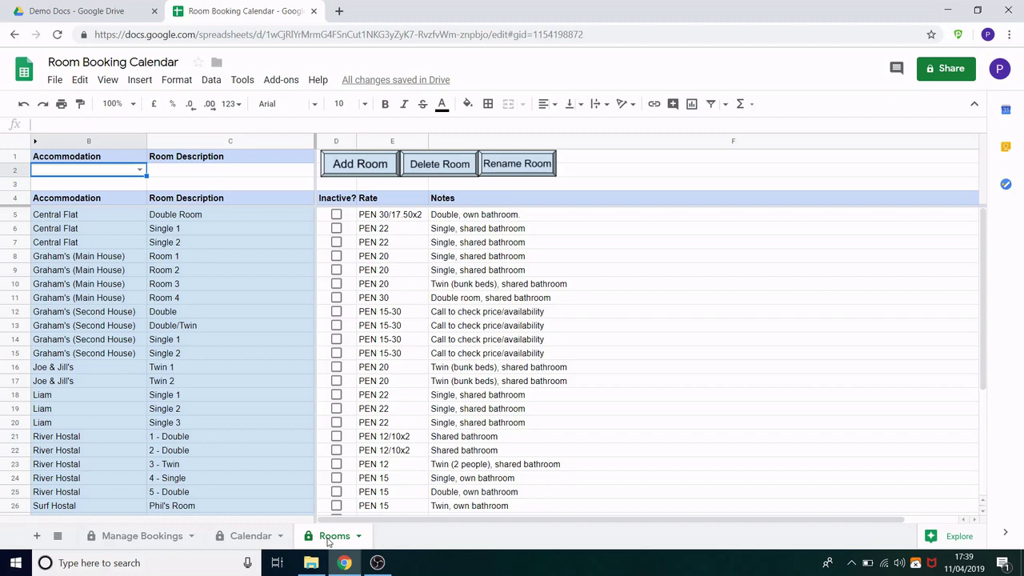
- Look over the Manage Bookings and Calendar sheets, then return to the Rooms sheet
left_click(135, 539)
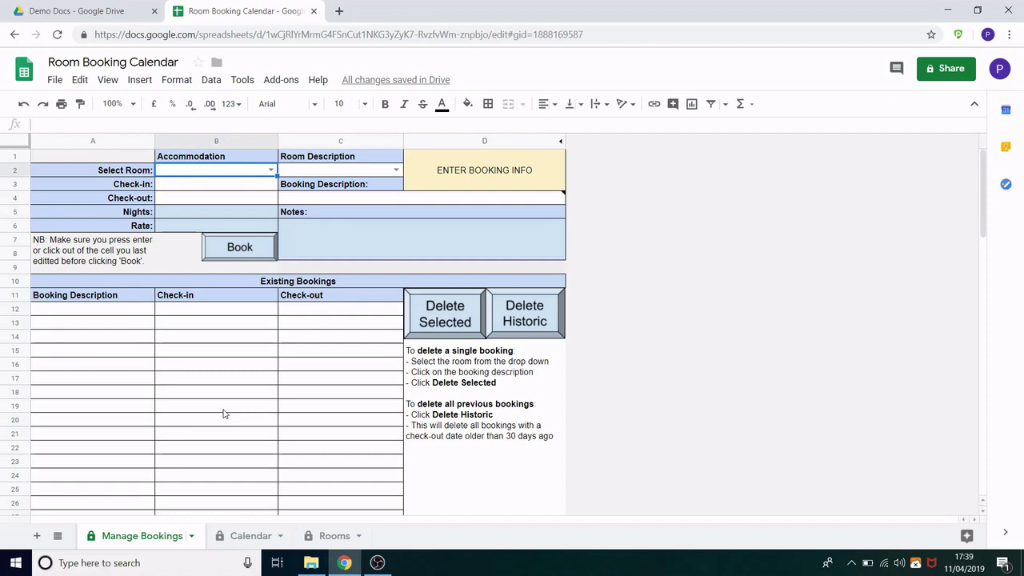
left_click(240, 535)
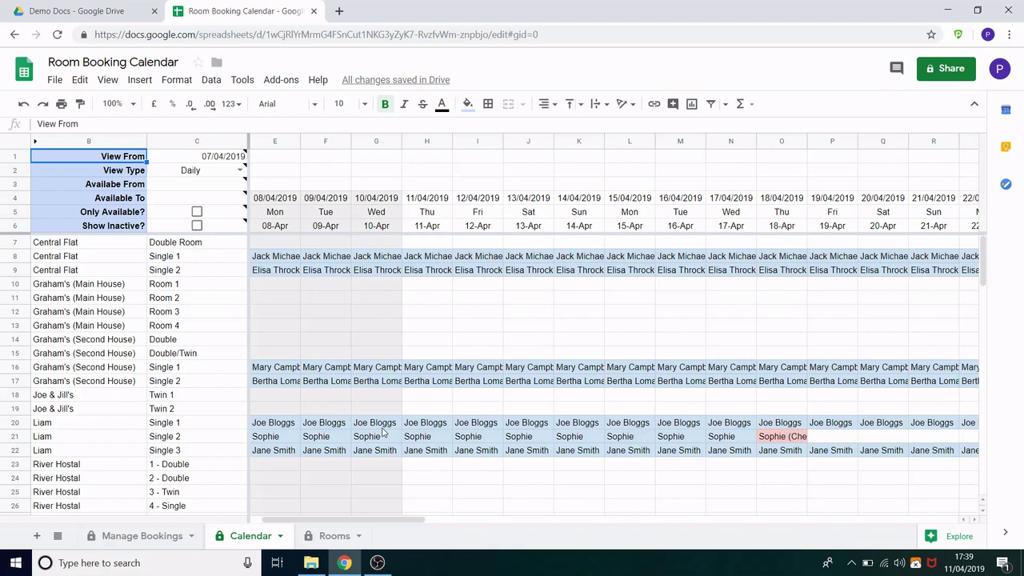
left_click(328, 535)
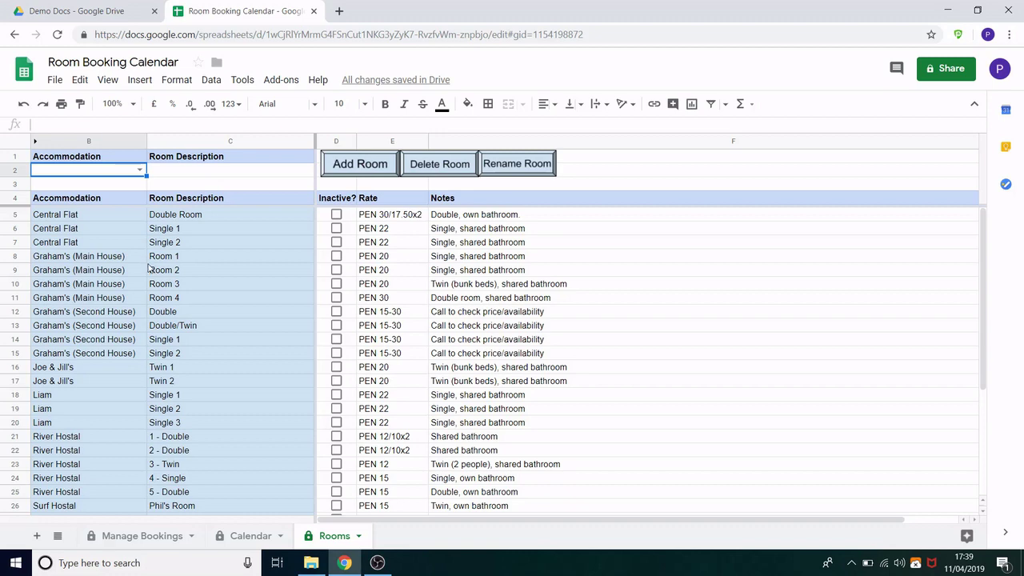
- Tick Inactive? in D5 for Central Flat's Double Room
scroll(148, 268, "down", 5)
scroll(148, 268, "up", 5)
left_click_drag(86, 216, 228, 249)
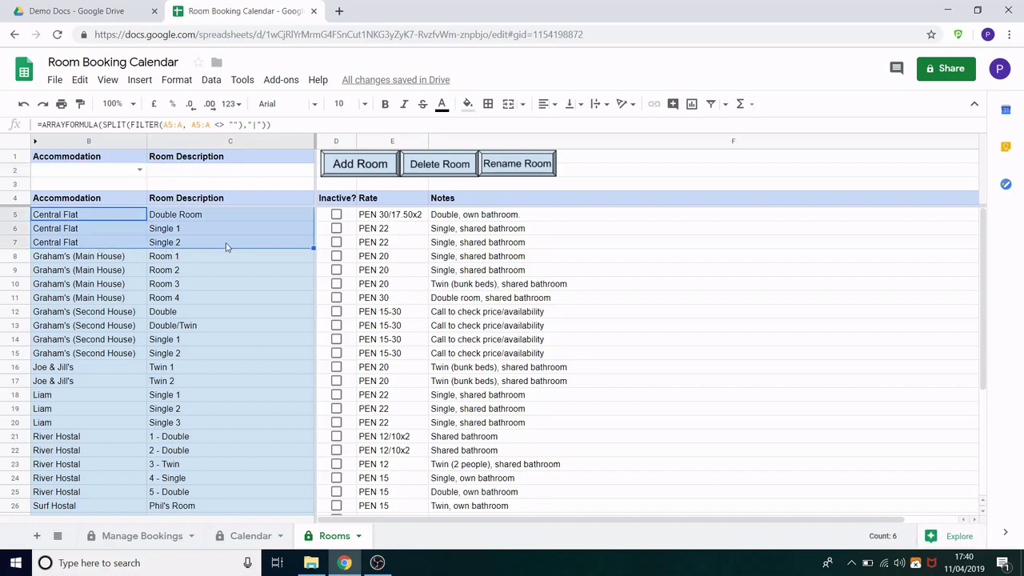
left_click(230, 248)
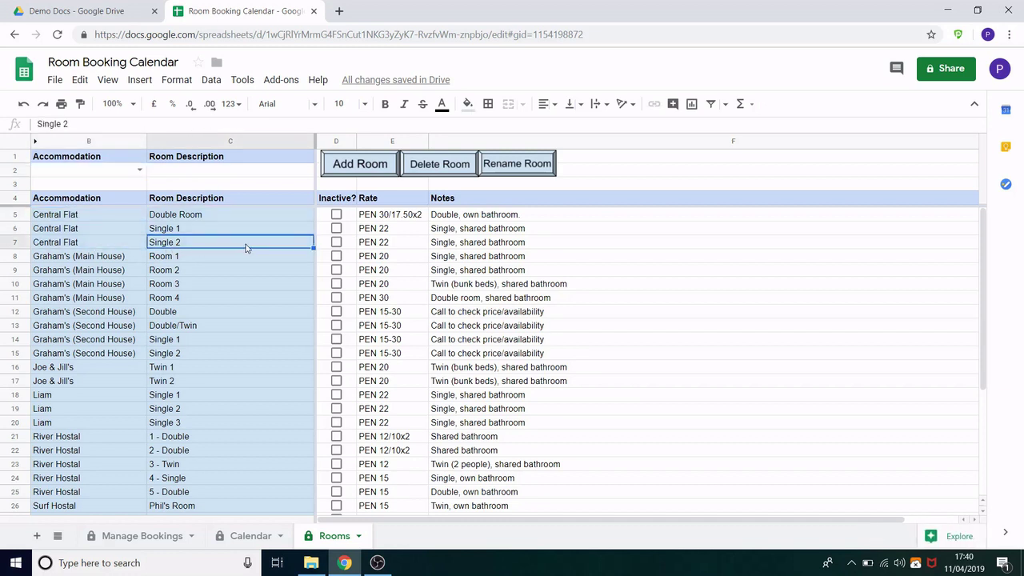
left_click(338, 217)
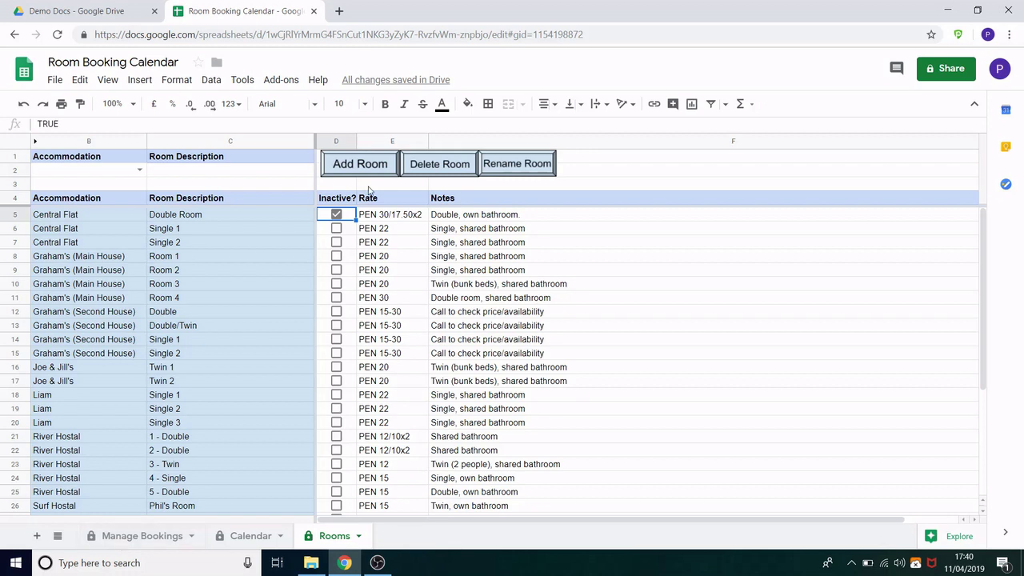
left_click(389, 216)
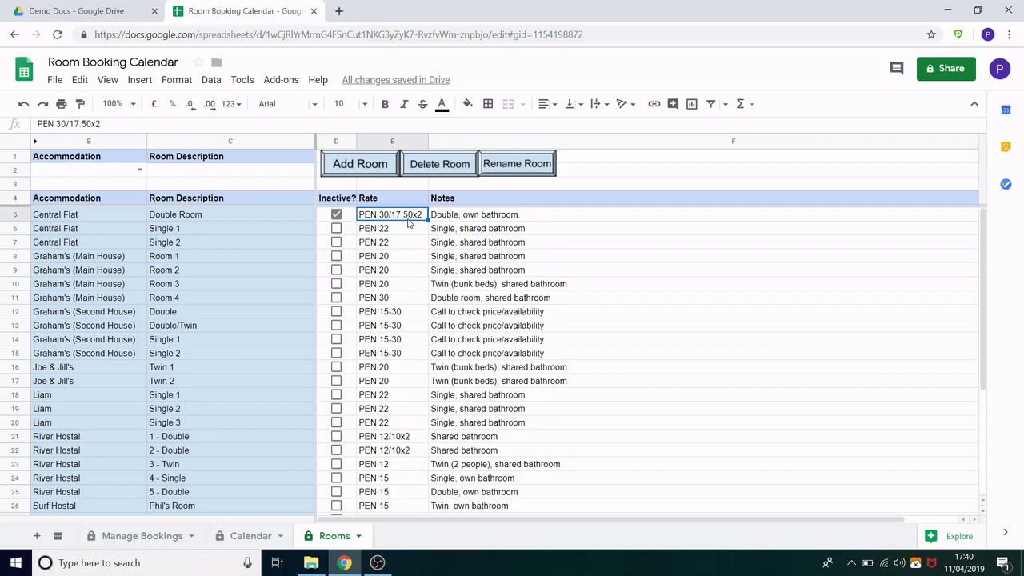
left_click(489, 219)
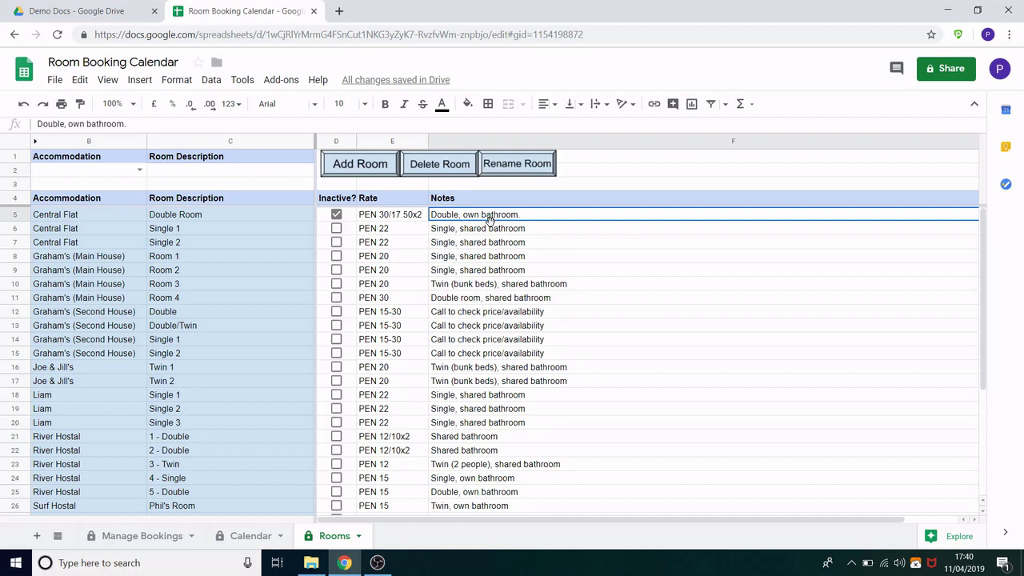
left_click(218, 217)
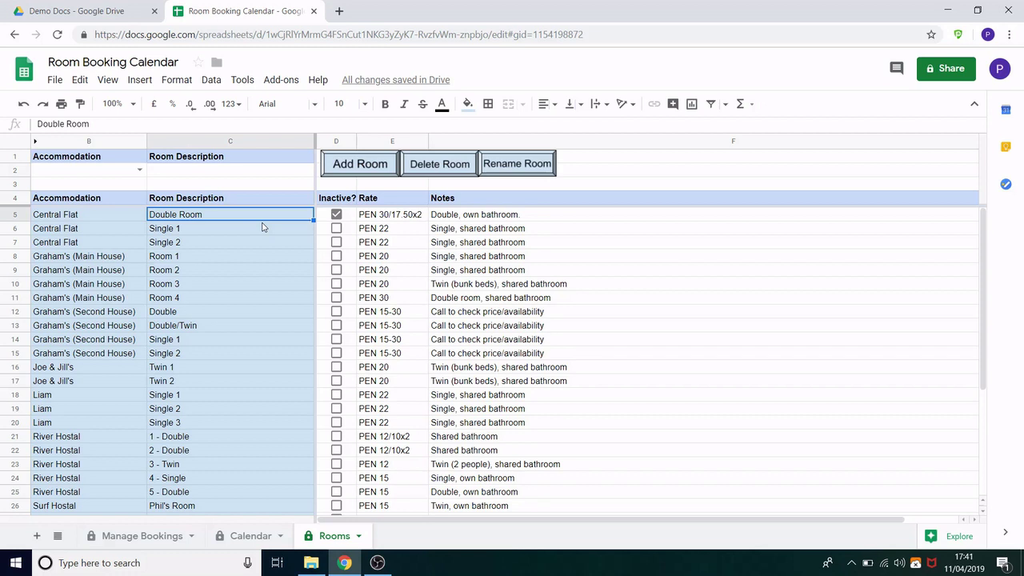
left_click(475, 219)
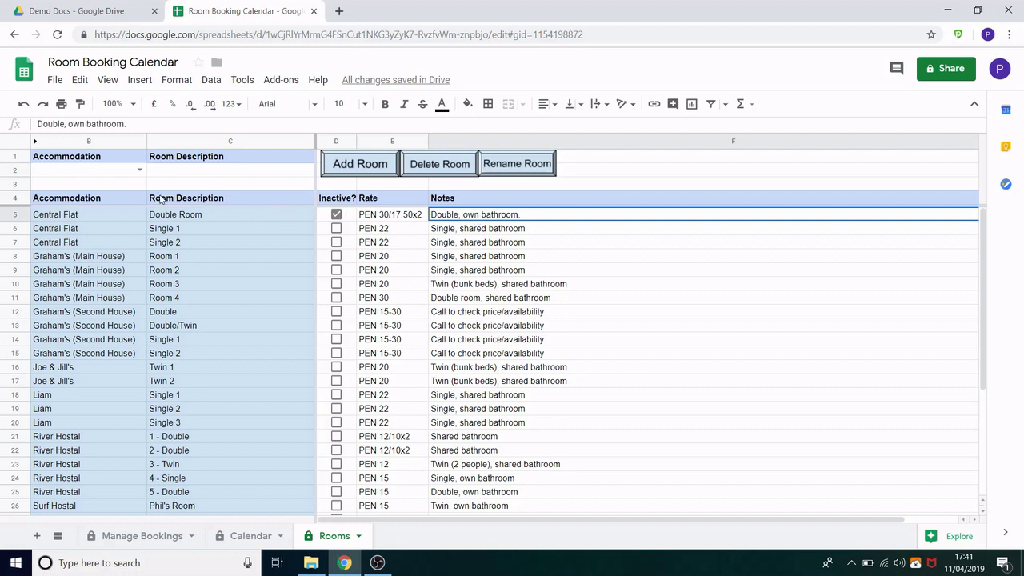
- Set the new room's accommodation in B2 to Central Flat
left_click(108, 172)
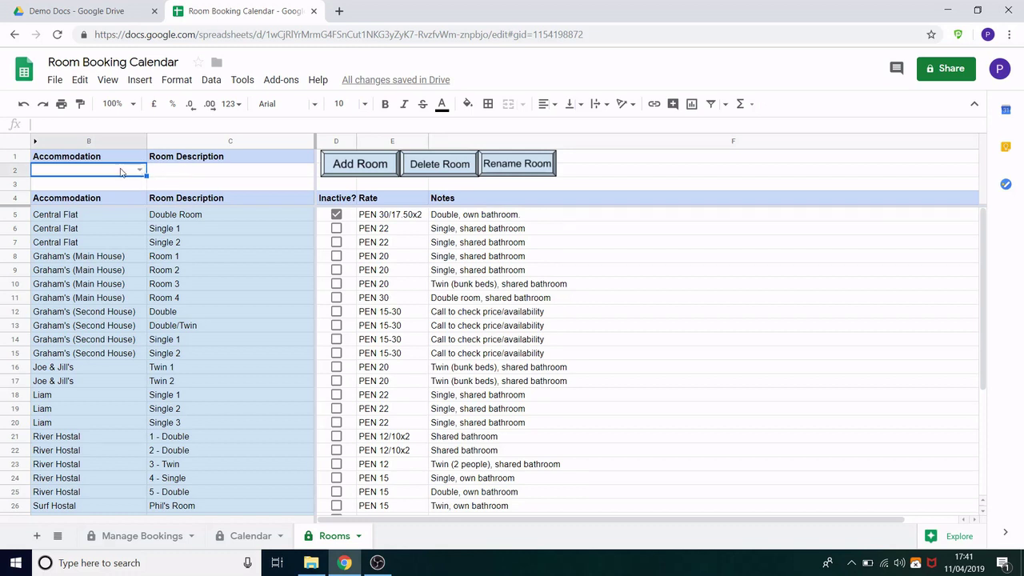
type("New ")
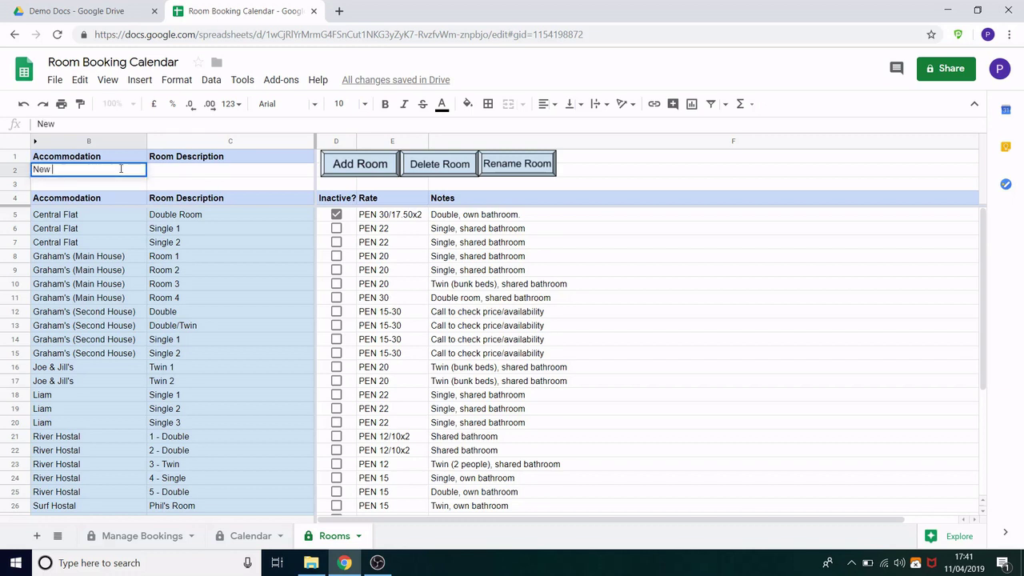
type("Accommodation")
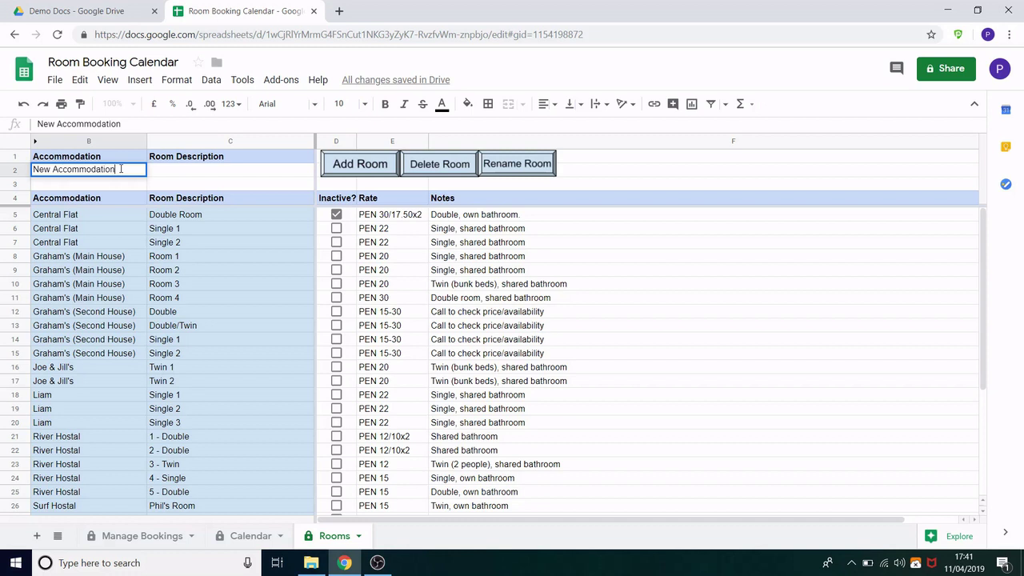
key("Tab")
left_click(133, 174)
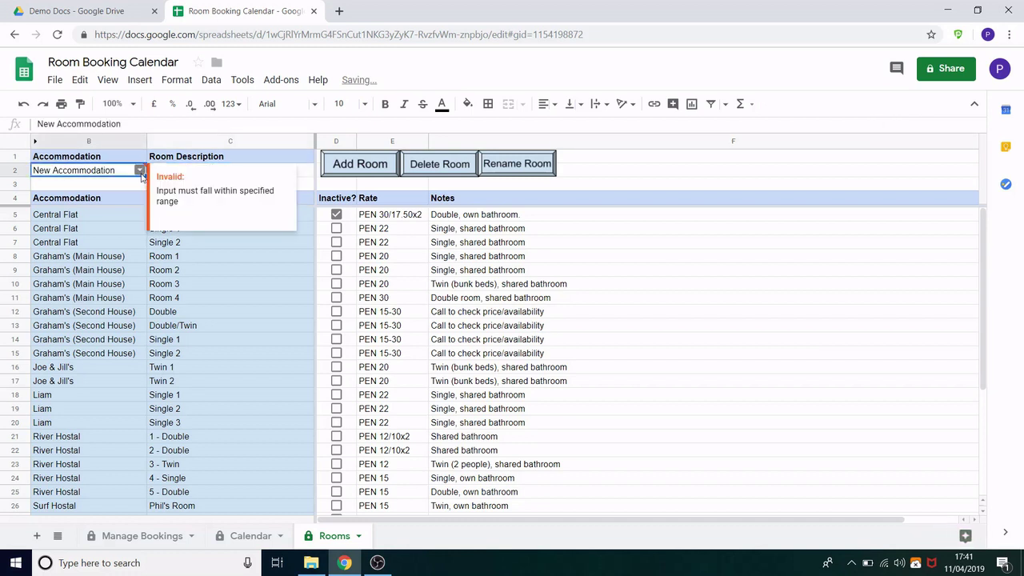
left_click(140, 171)
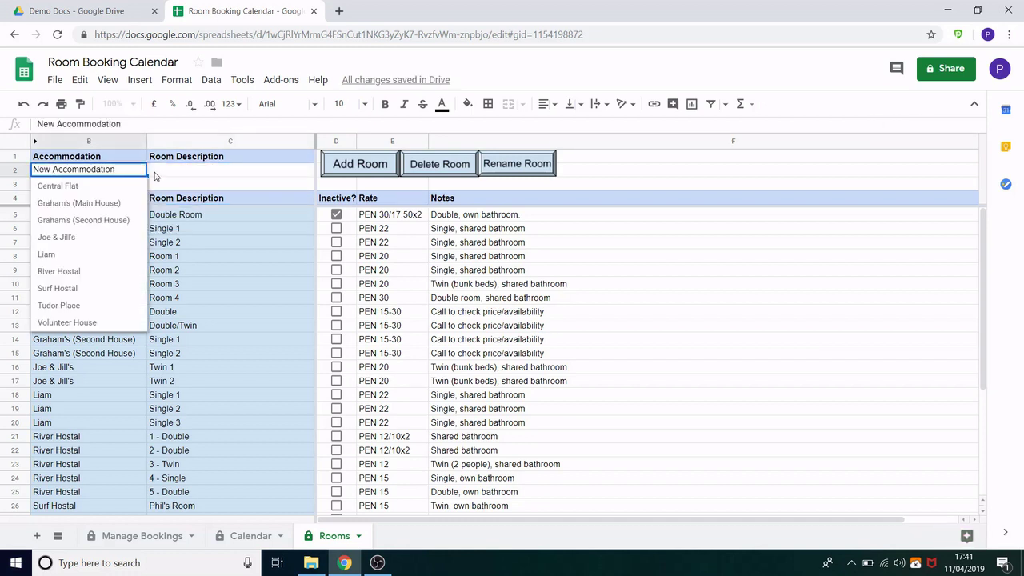
key("shift+Return")
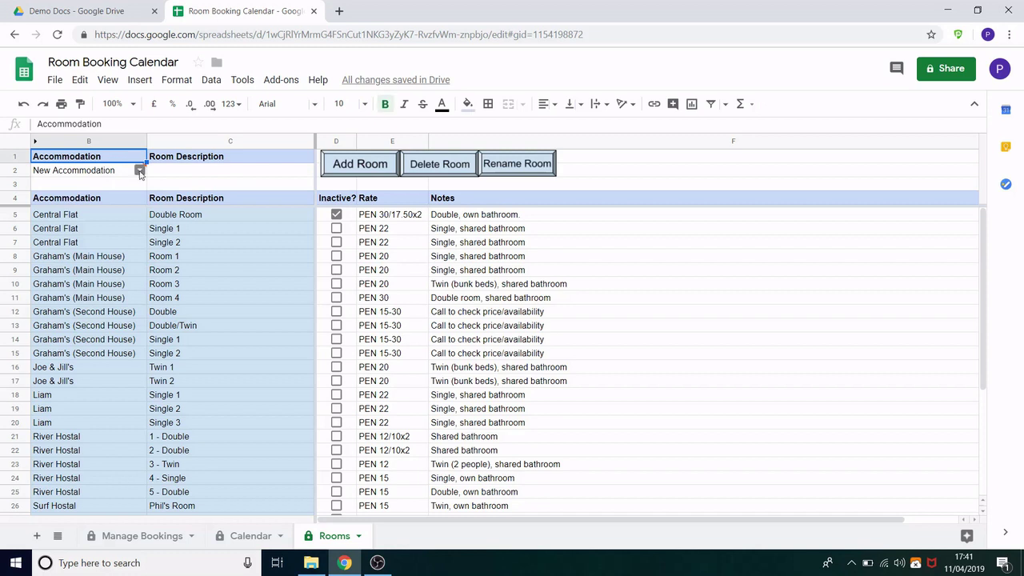
left_click(140, 170)
left_click_drag(116, 169, 35, 169)
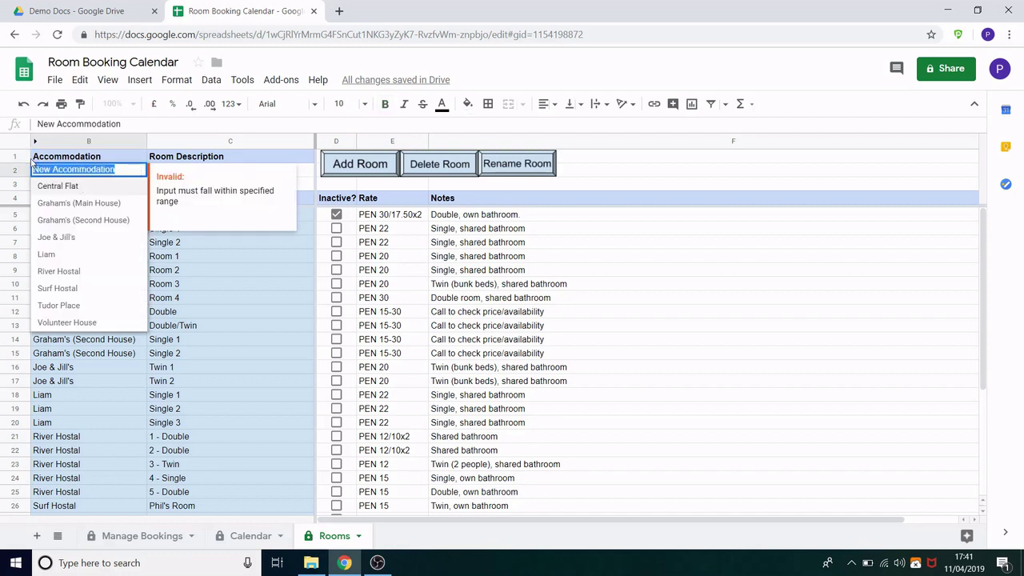
key("BackSpace")
type("Centr")
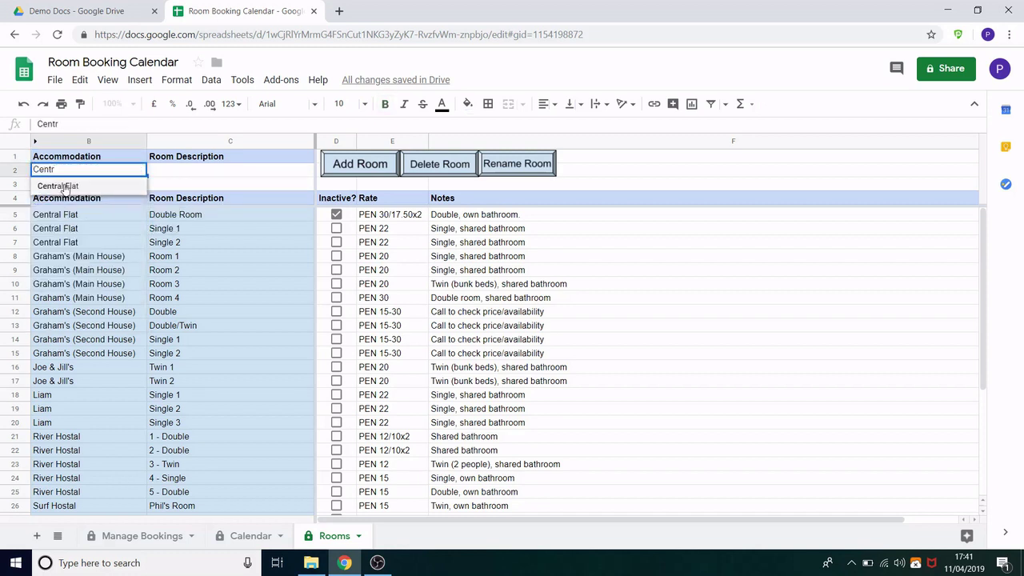
left_click(64, 186)
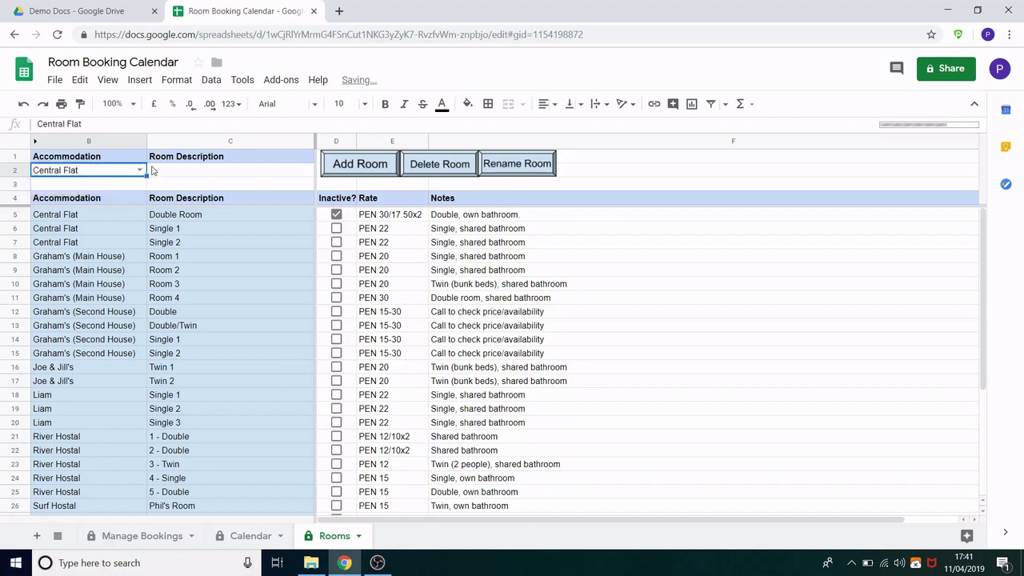
- Enter 'Single 3' as the room description in C2 and run Add Room
left_click(178, 173)
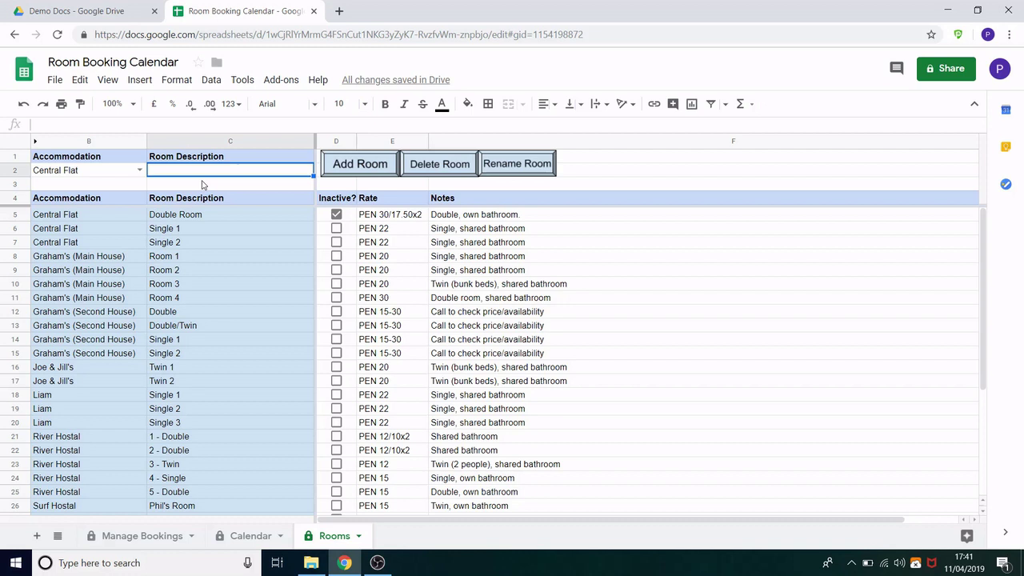
type("Single")
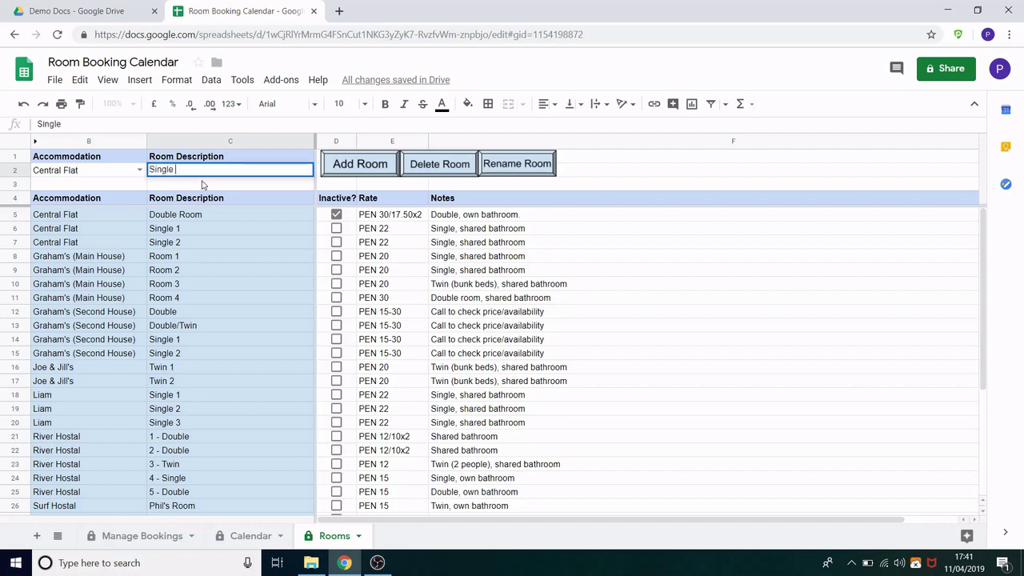
type(" 3")
key("Return")
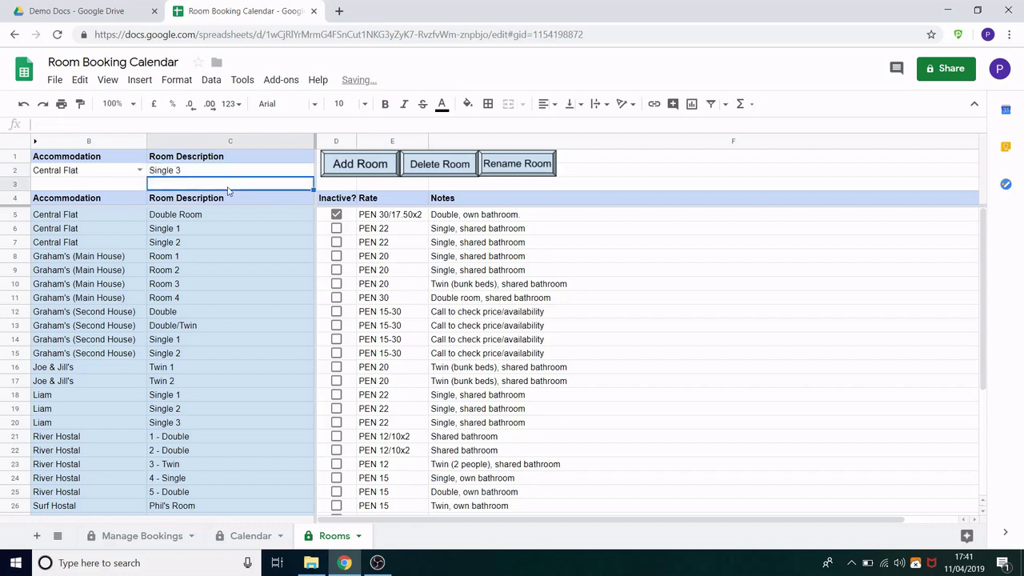
left_click(336, 170)
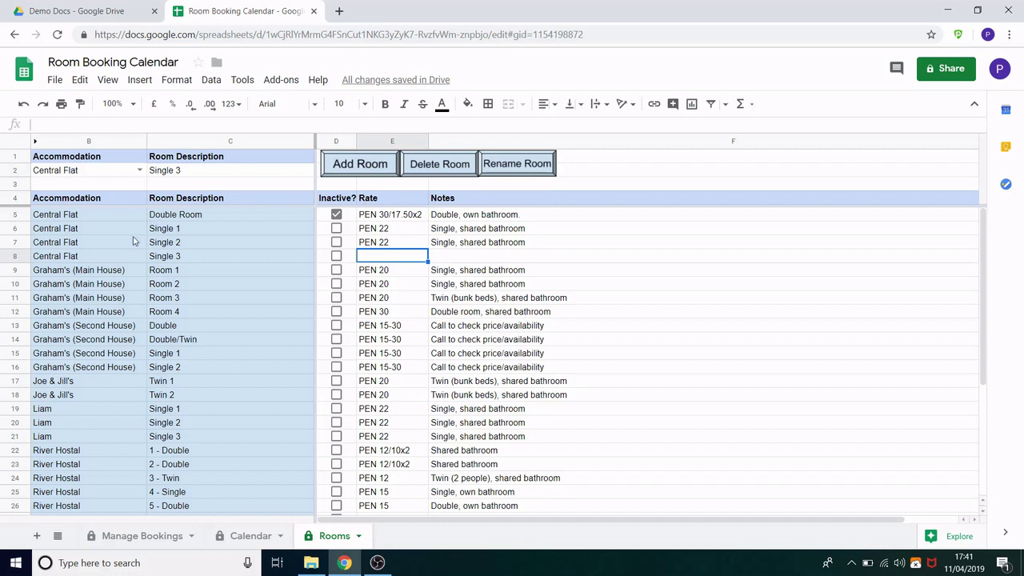
- Give the row-8 Single 3 room rate PEN 22 and notes 'Single, shared bathroom'
left_click(23, 254)
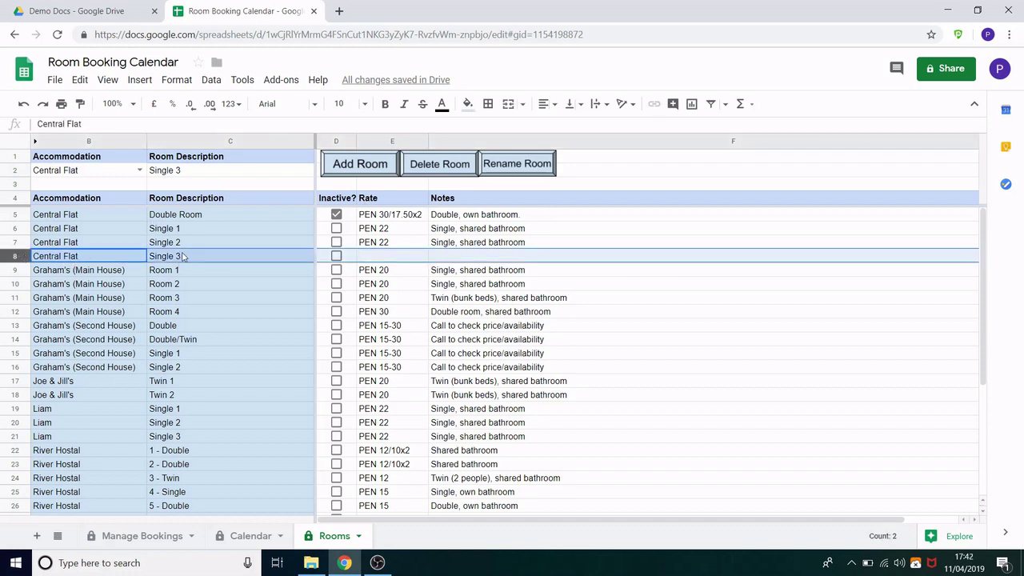
left_click(379, 259)
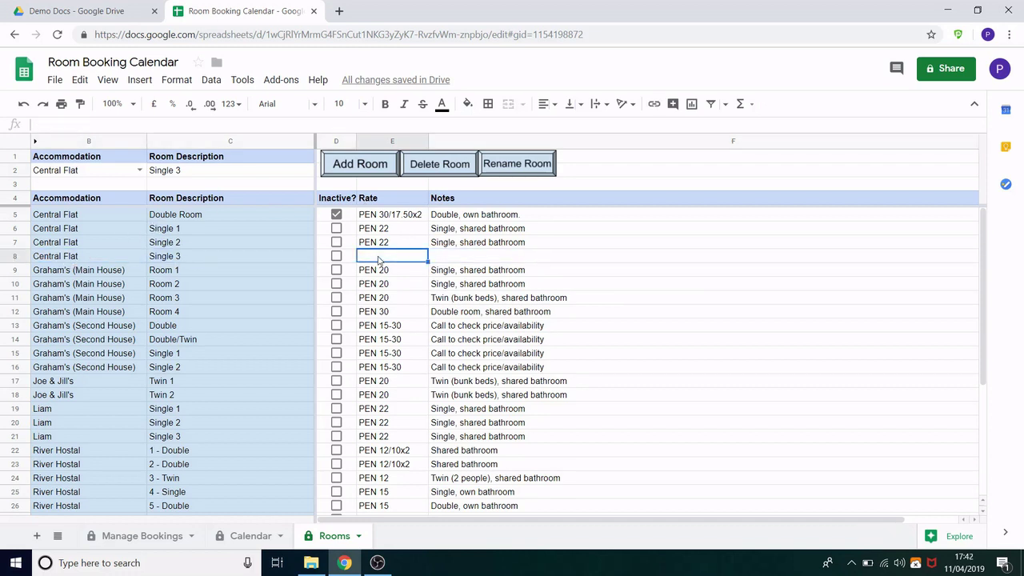
type("PEN 22")
key("Tab")
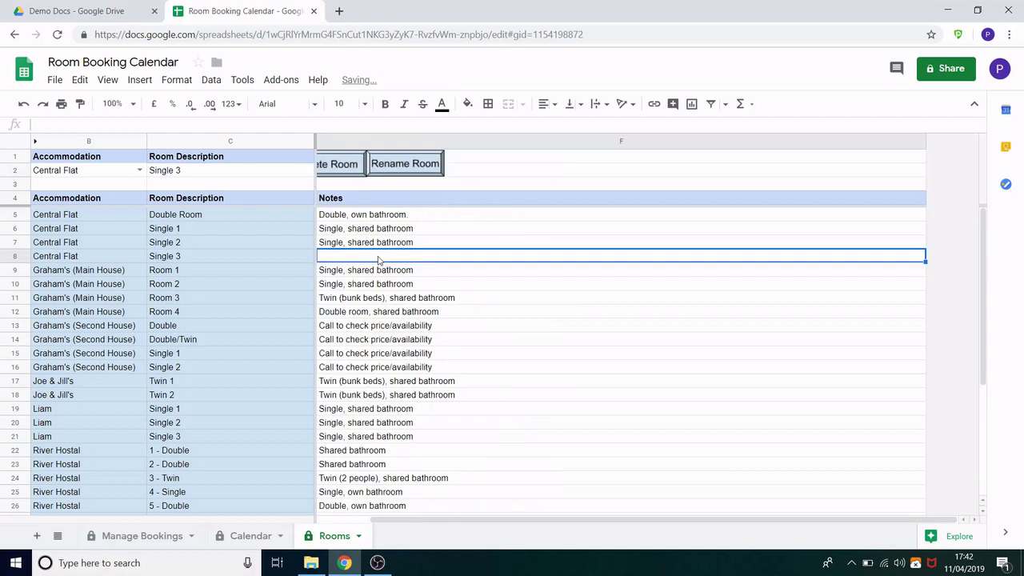
type("Single, s")
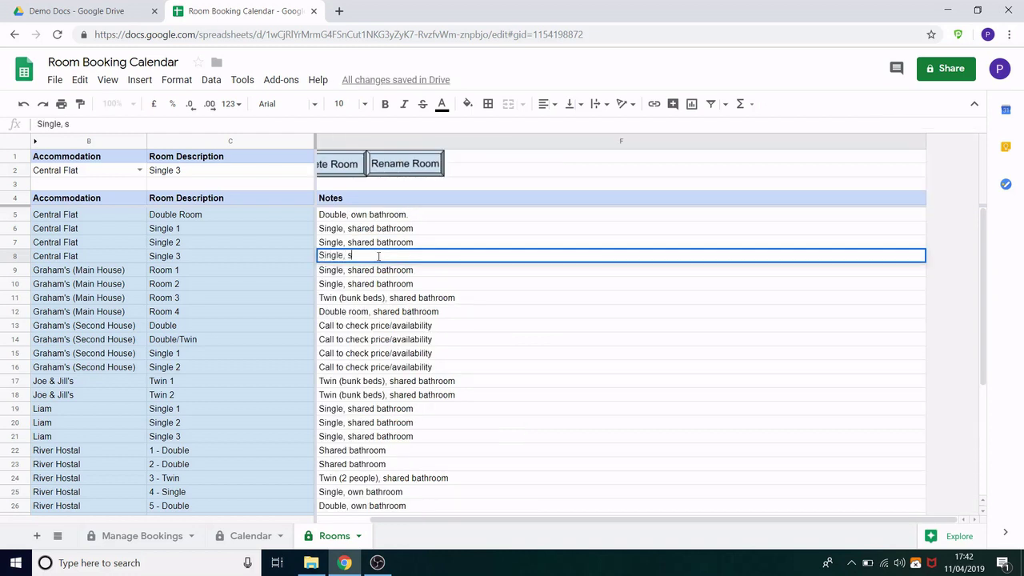
type("hared bathroom")
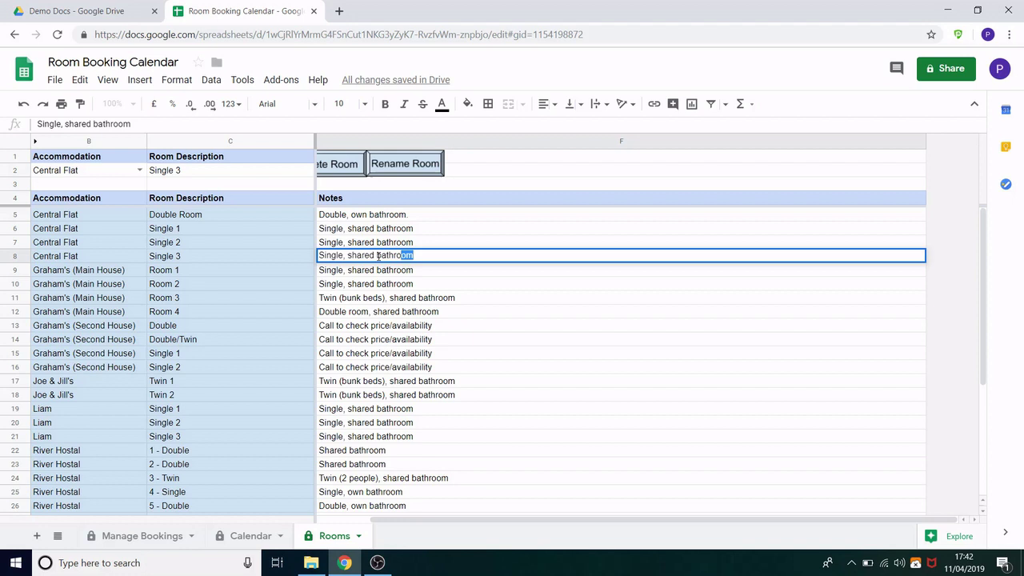
left_click(378, 256)
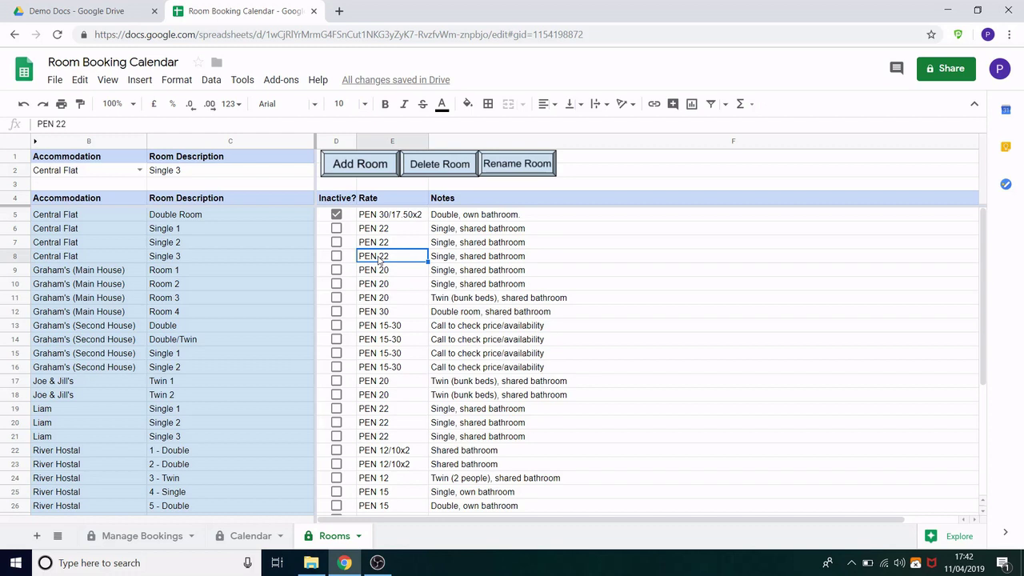
left_click(202, 263)
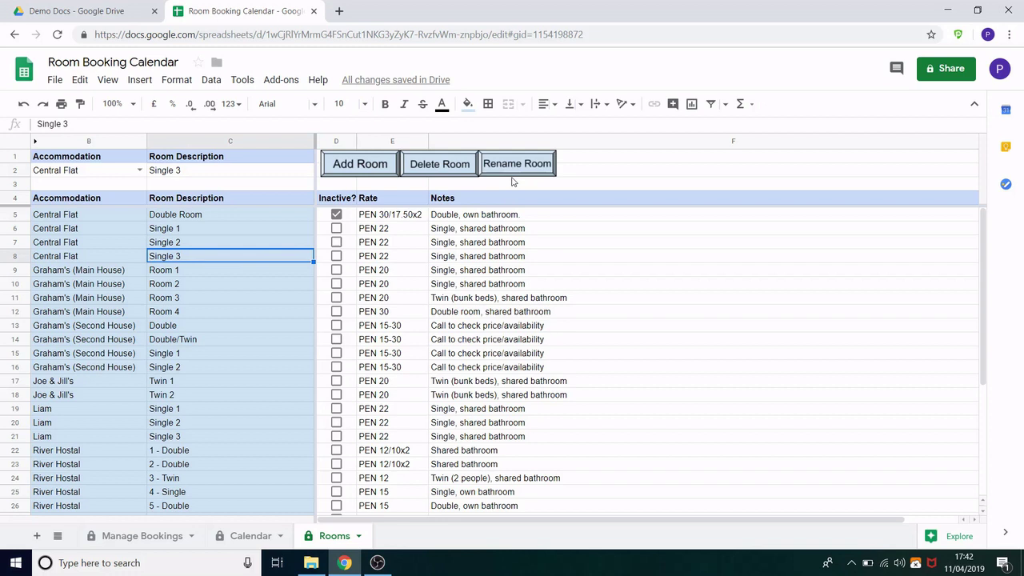
- Change the room name in C2 from 'Single 3' to 'Double 3'
left_click(176, 175)
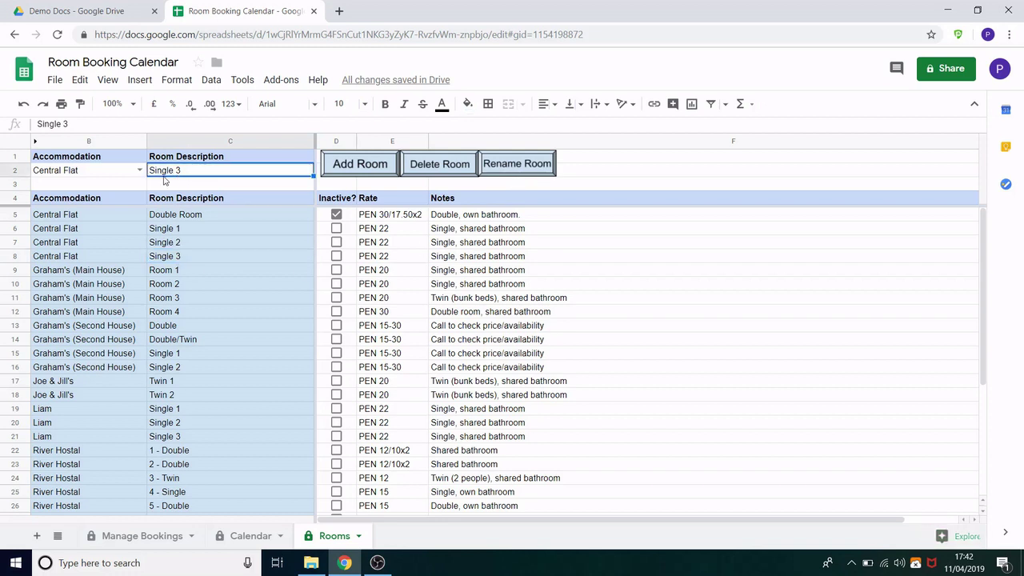
double_click(50, 123)
type("Double")
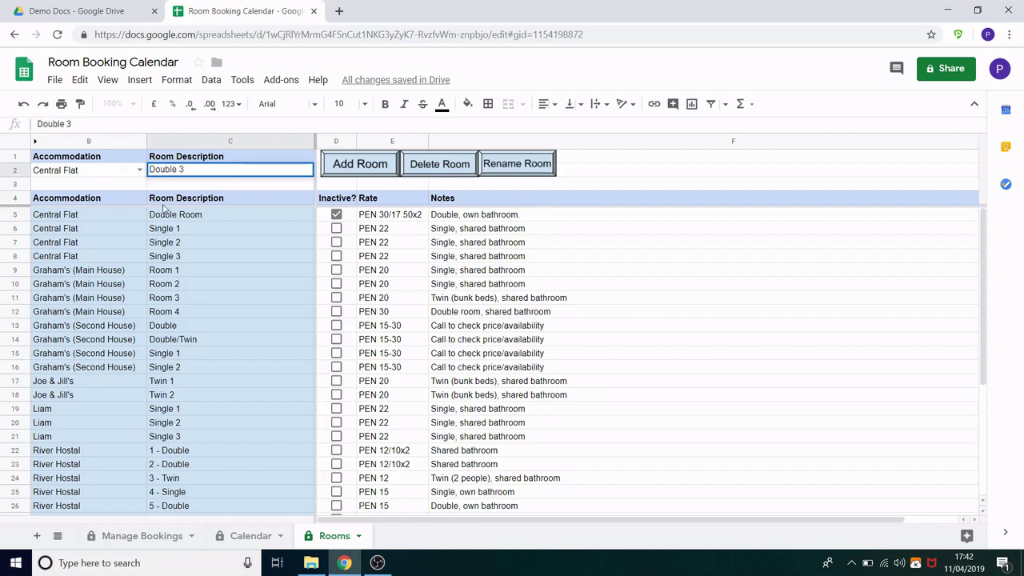
key("Return")
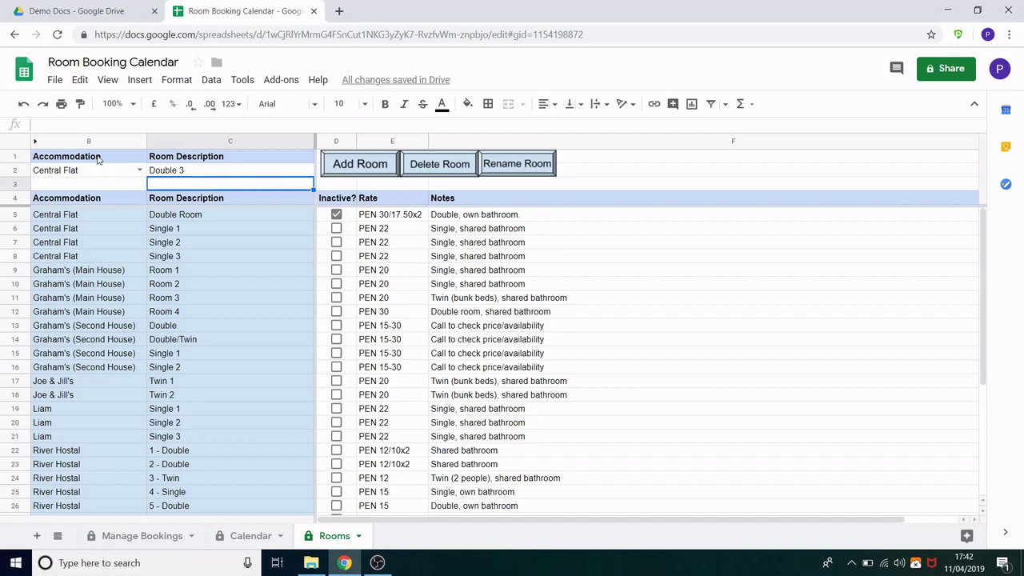
- Rename the selected Central Flat Single 3 room to Double 3 and confirm
left_click(96, 258)
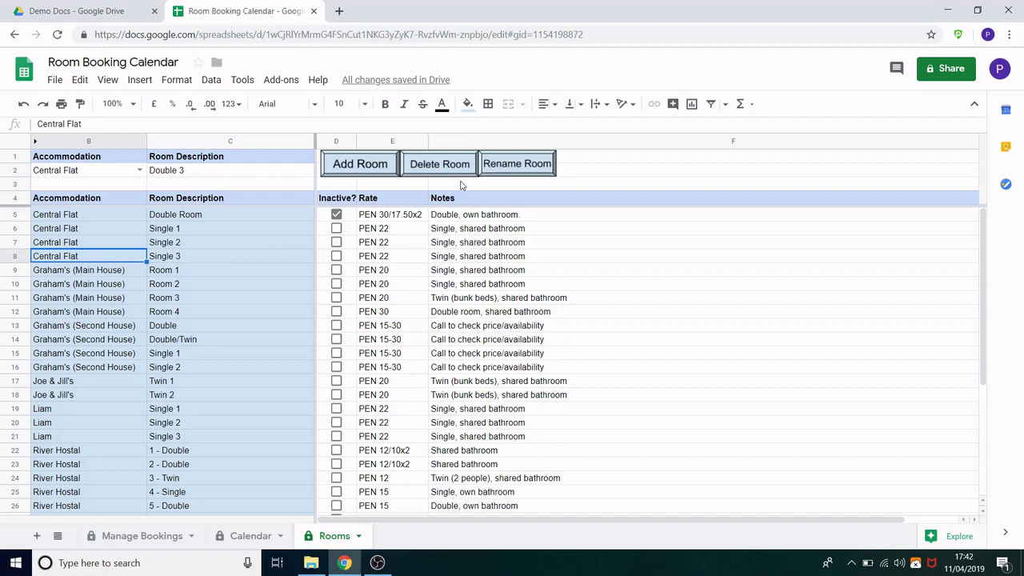
left_click(499, 174)
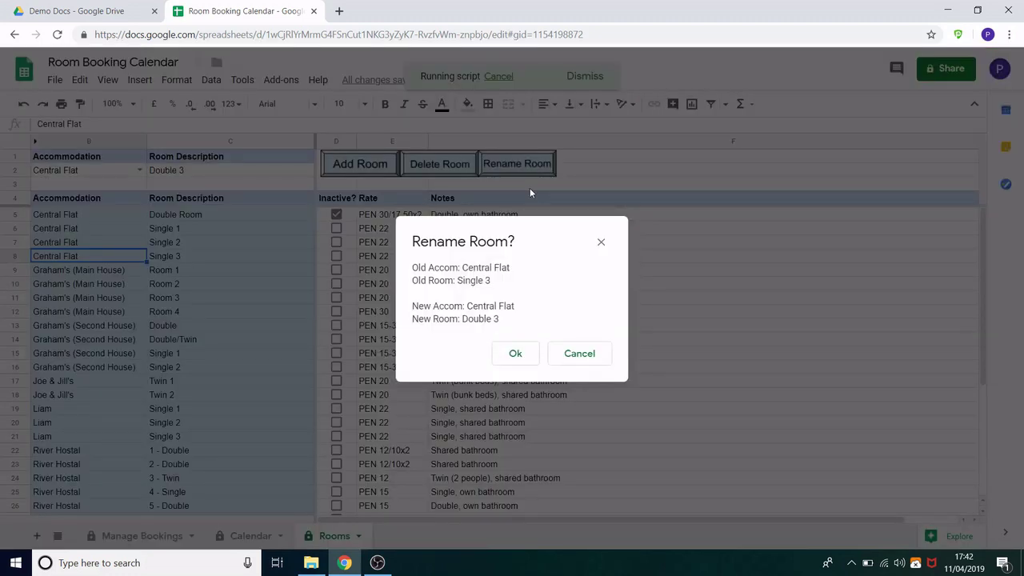
left_click(516, 354)
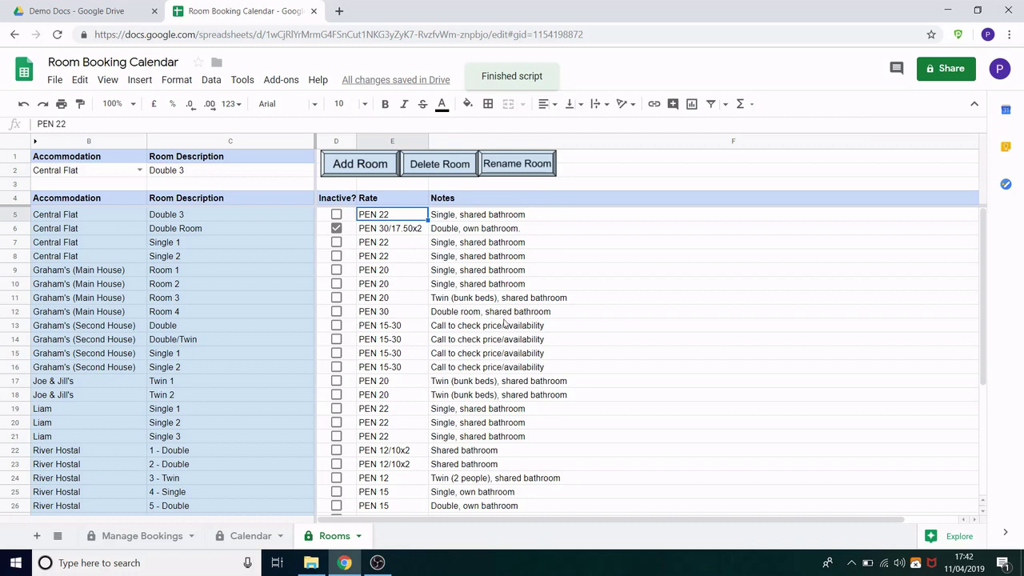
left_click(18, 217)
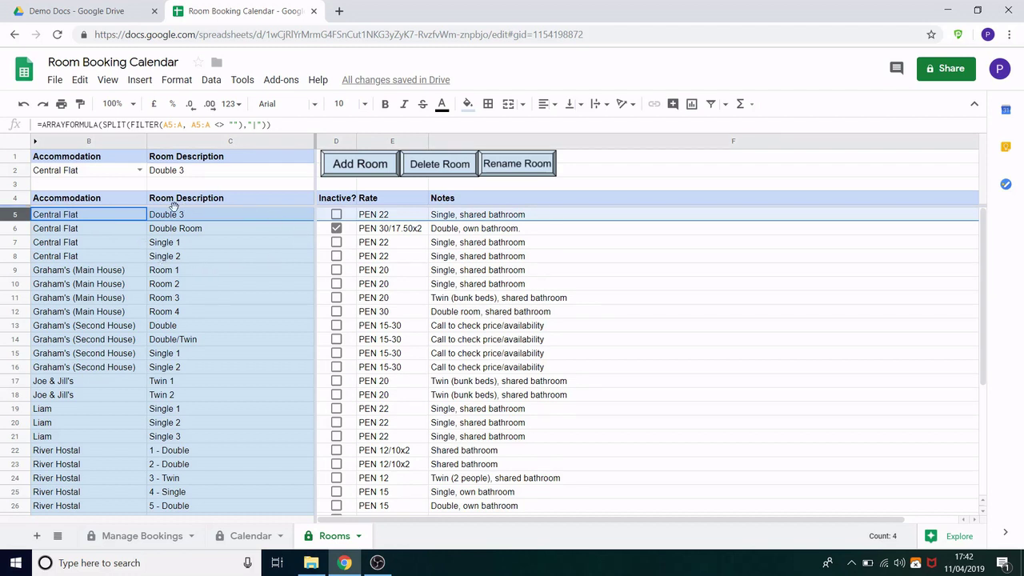
left_click(175, 223)
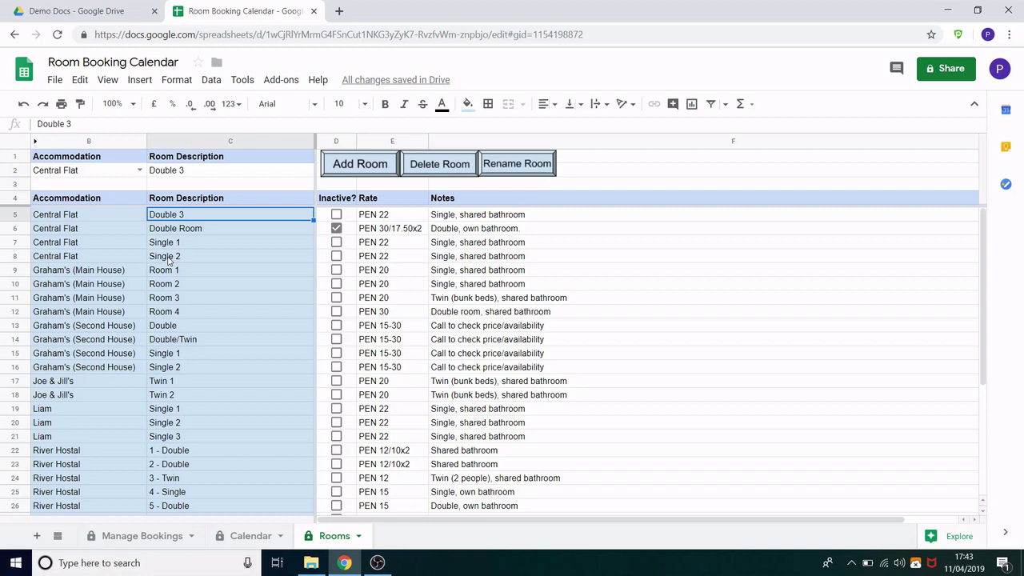
- Delete Central Flat's Double 3 room, entering the confirmation text in the dialog
left_click(115, 216)
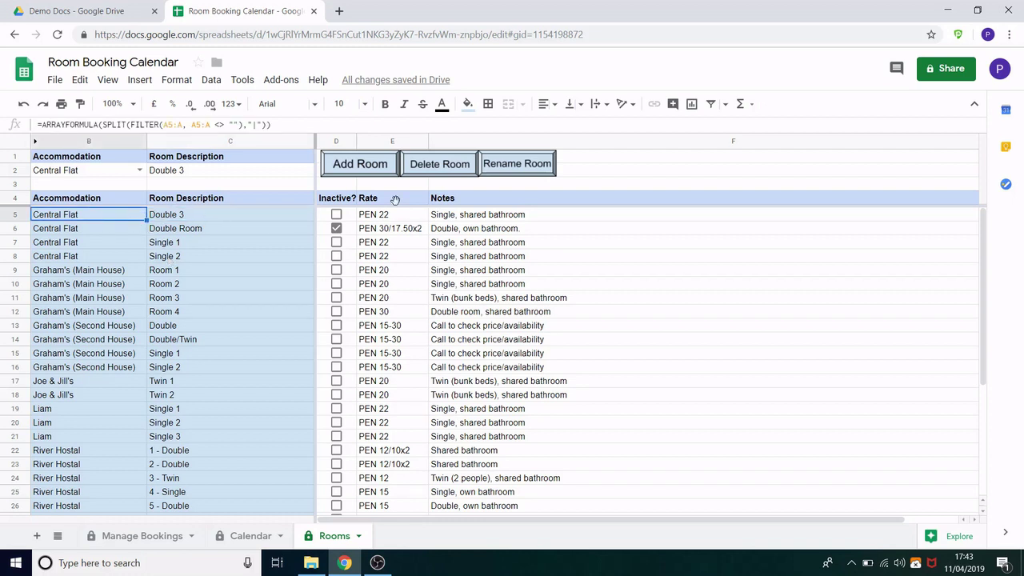
left_click(426, 171)
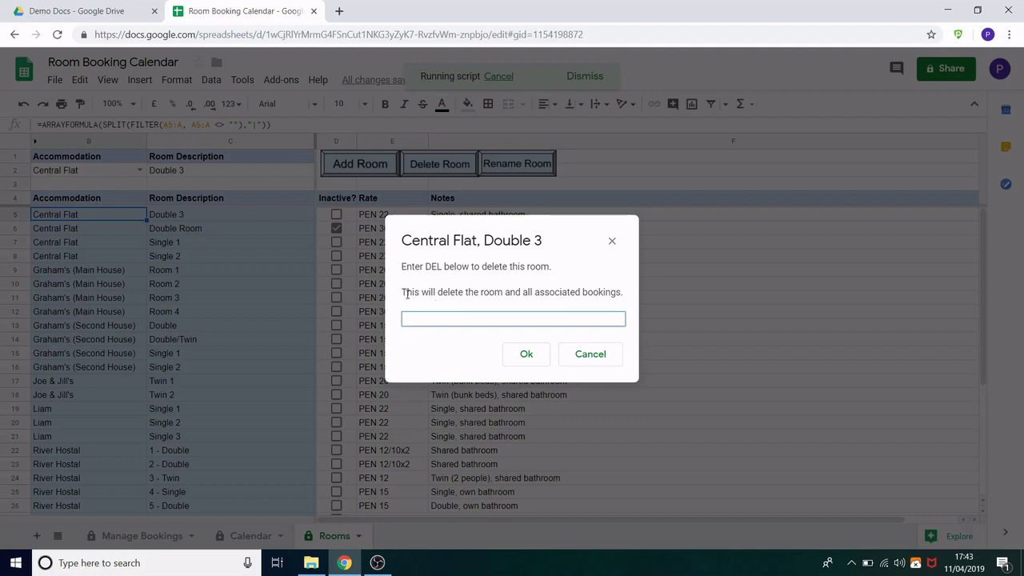
left_click_drag(406, 292, 639, 296)
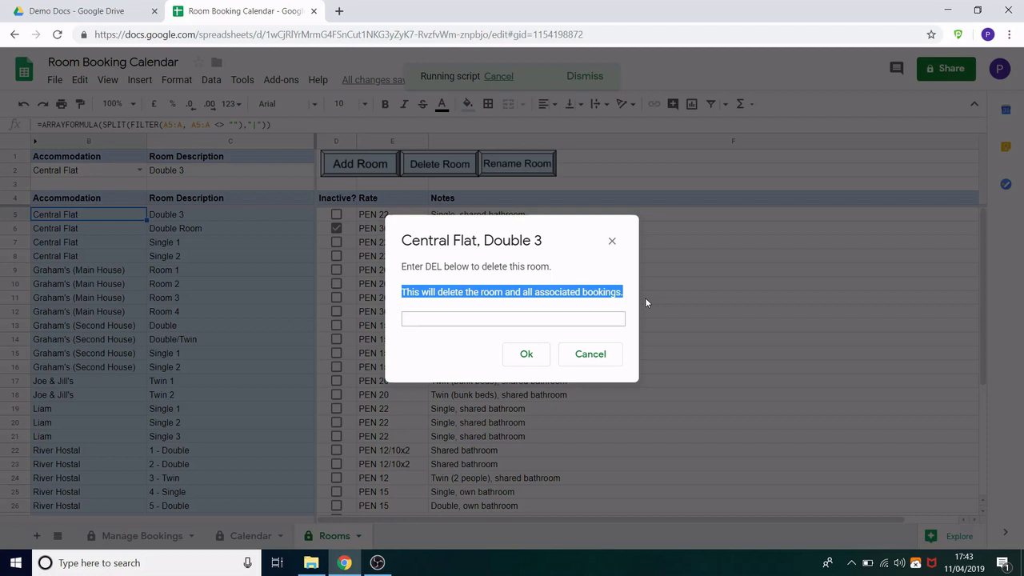
left_click(565, 320)
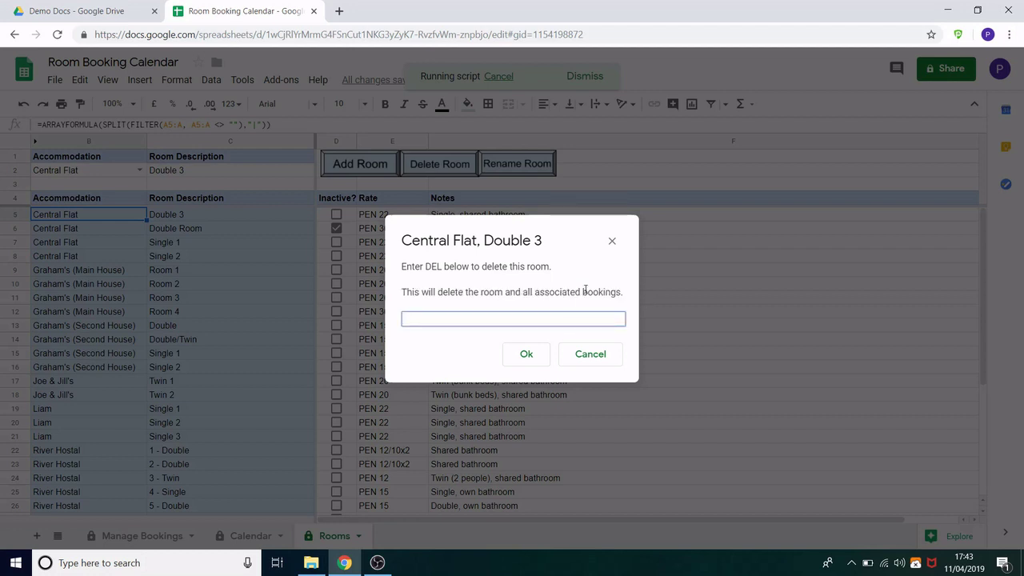
type("del")
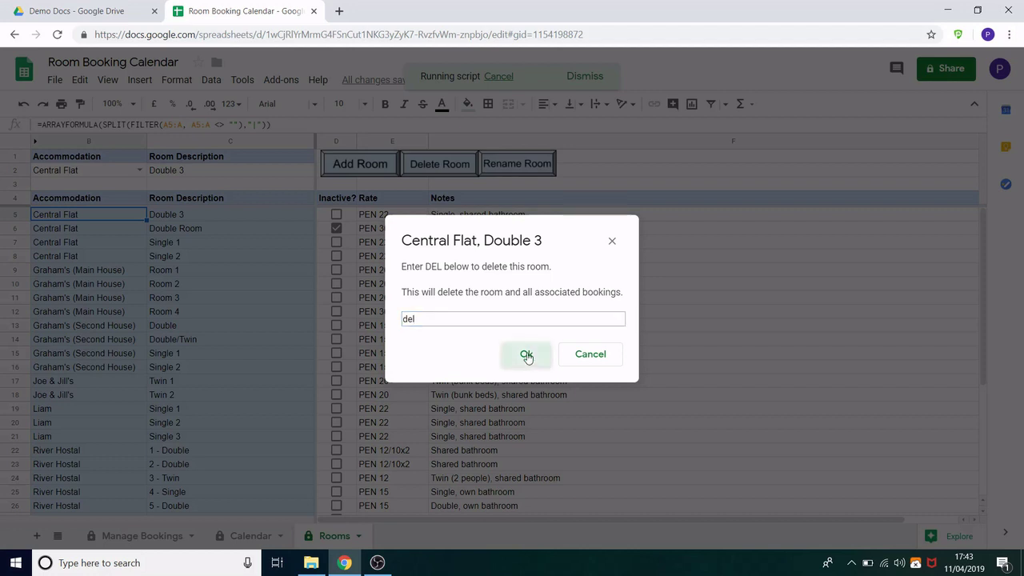
left_click(525, 353)
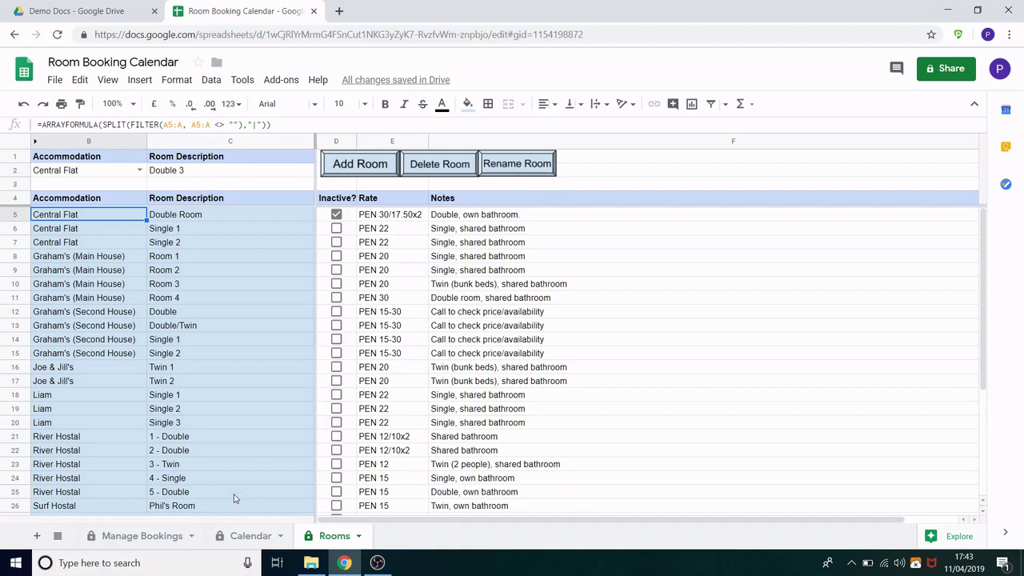
- On Manage Bookings, select Central Flat and its '[inactive] Double Room', then the check-in cell
left_click(131, 535)
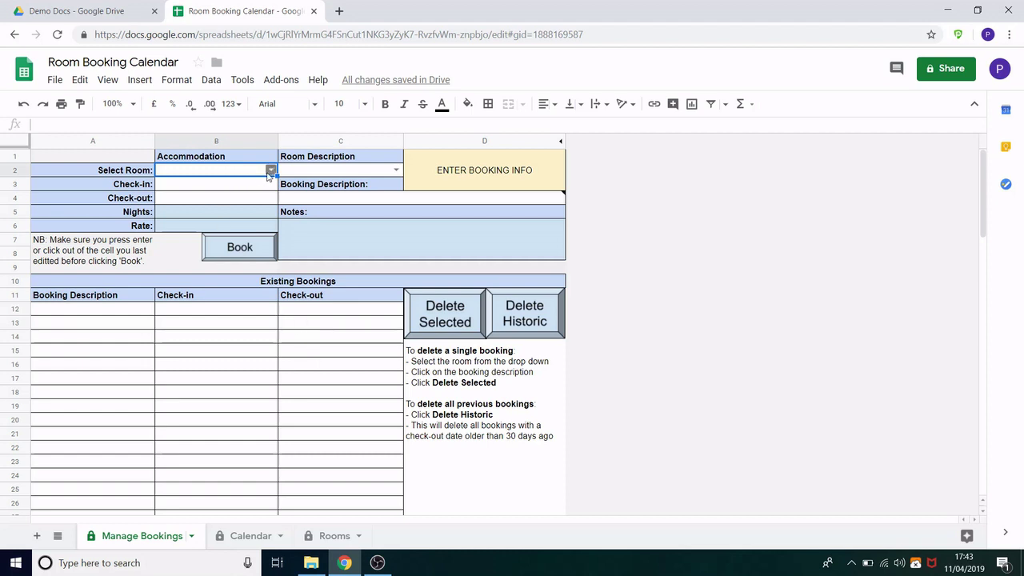
left_click(270, 170)
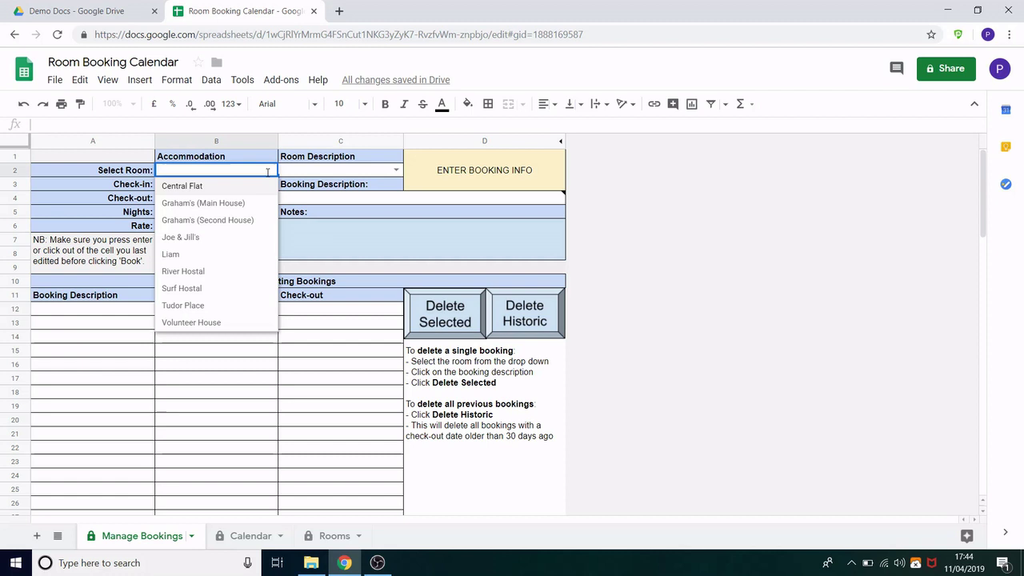
left_click(190, 193)
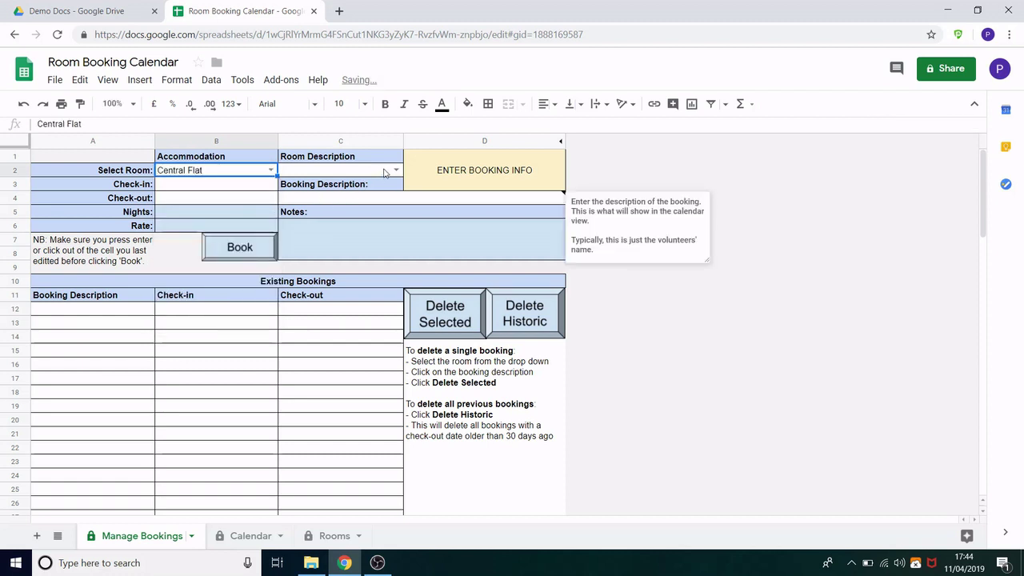
left_click(394, 171)
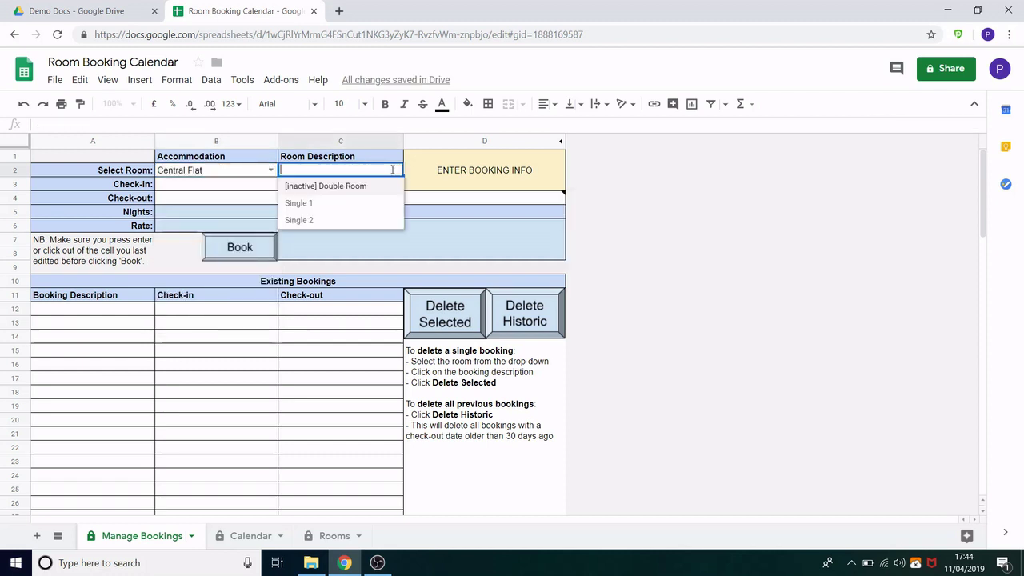
left_click(339, 190)
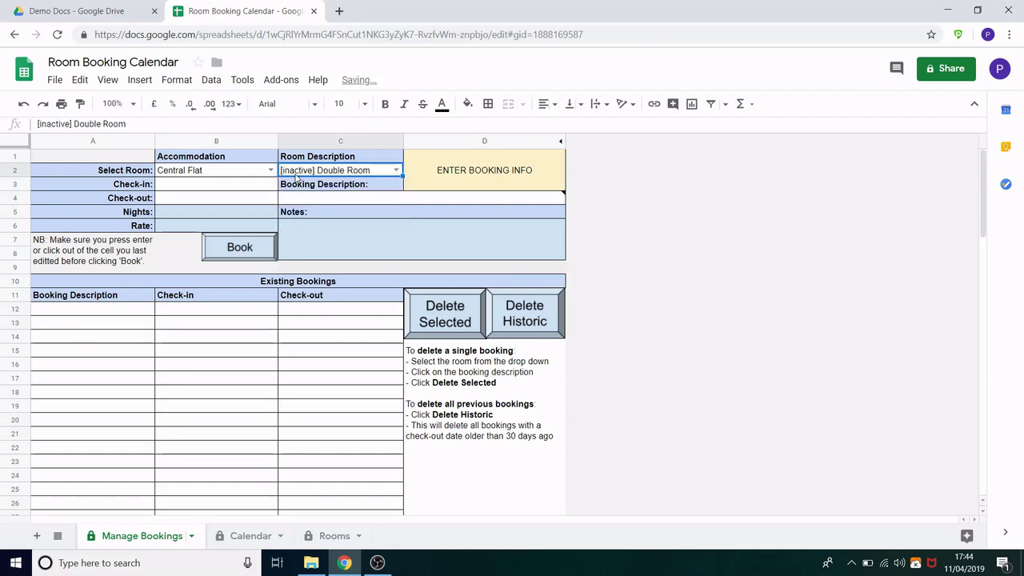
left_click(320, 539)
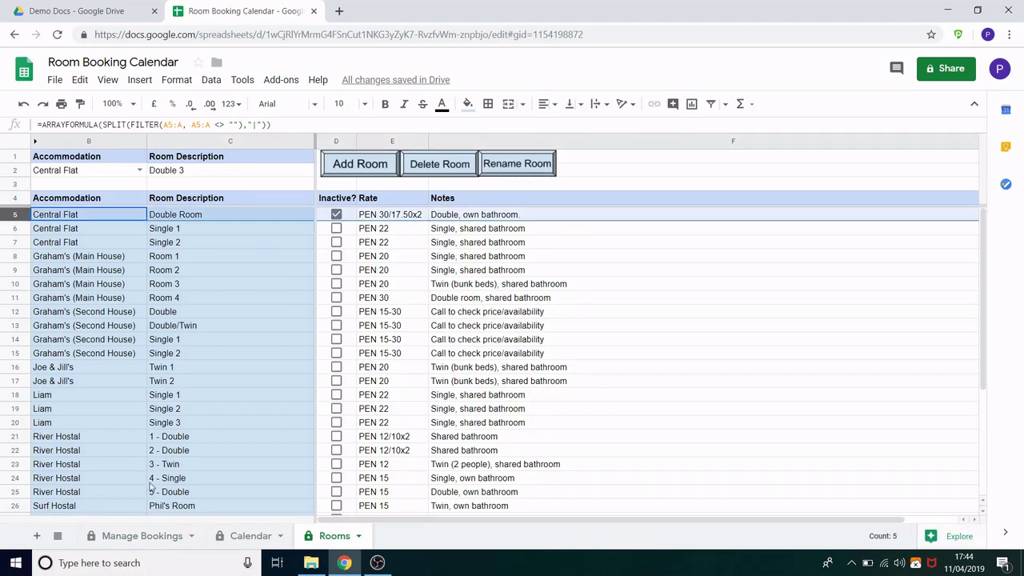
left_click(136, 535)
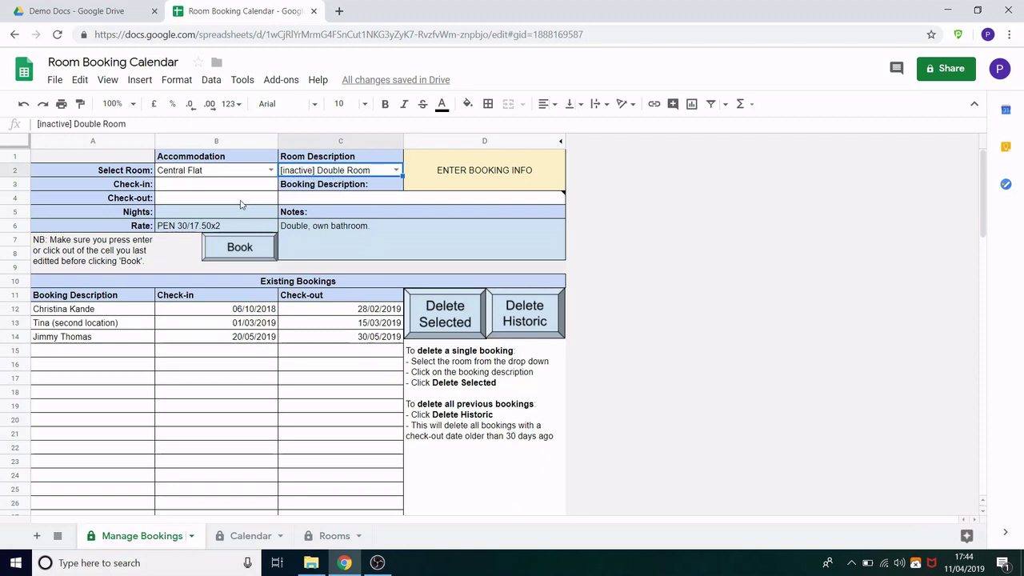
left_click(214, 191)
mouse_move(288, 197)
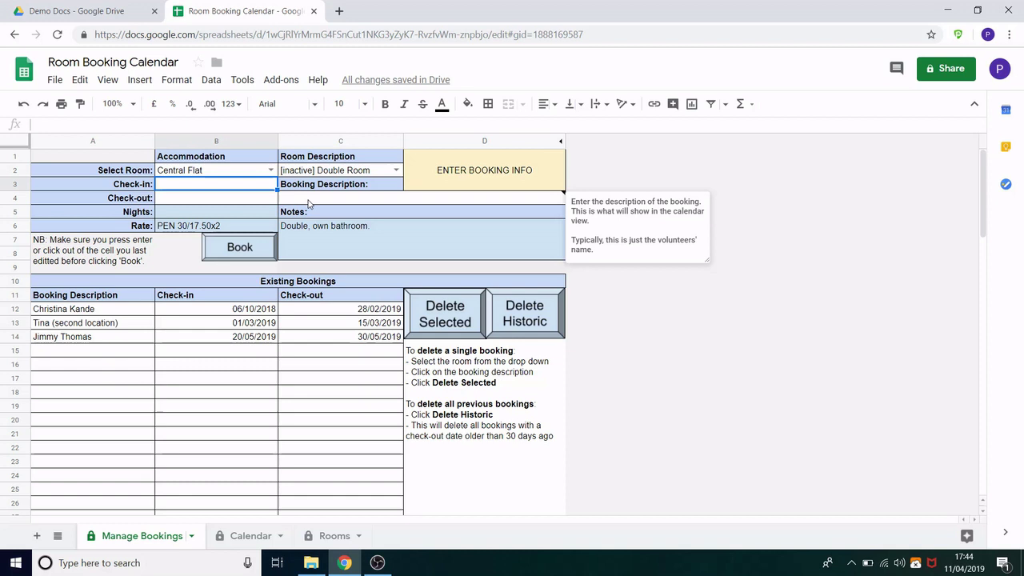
left_click(314, 203)
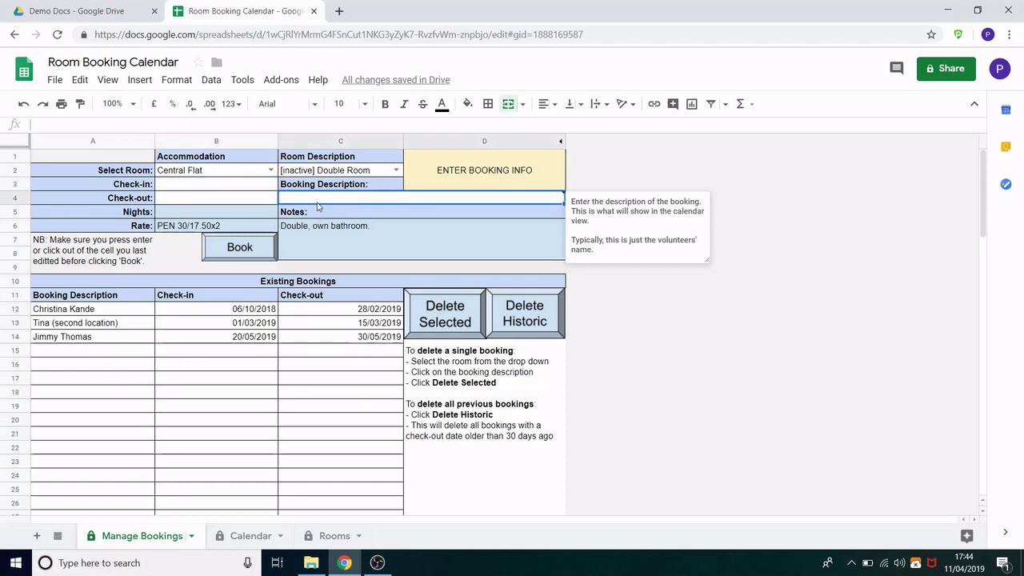
type("Spread")
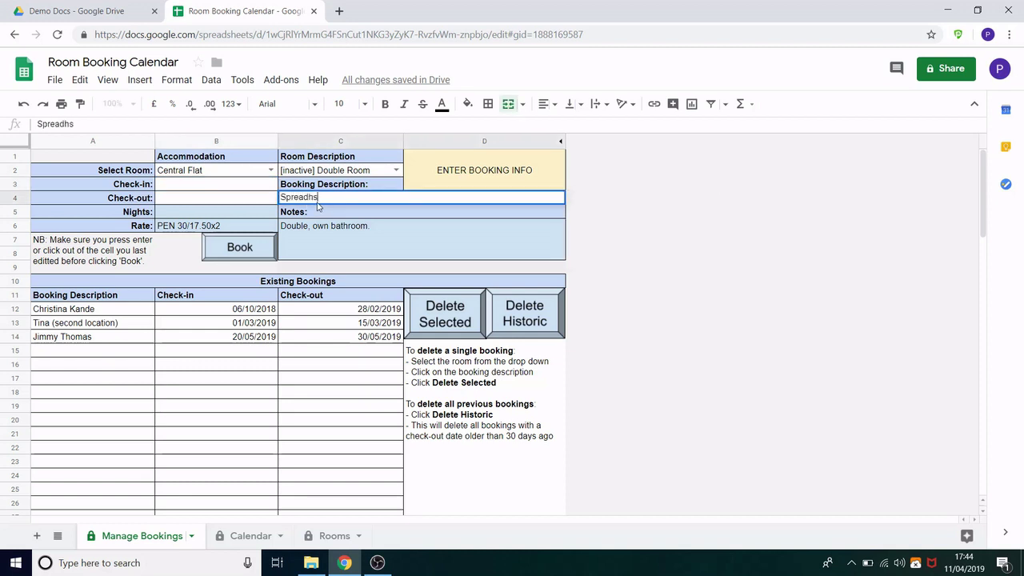
type("sheet Pete")
left_click(254, 189)
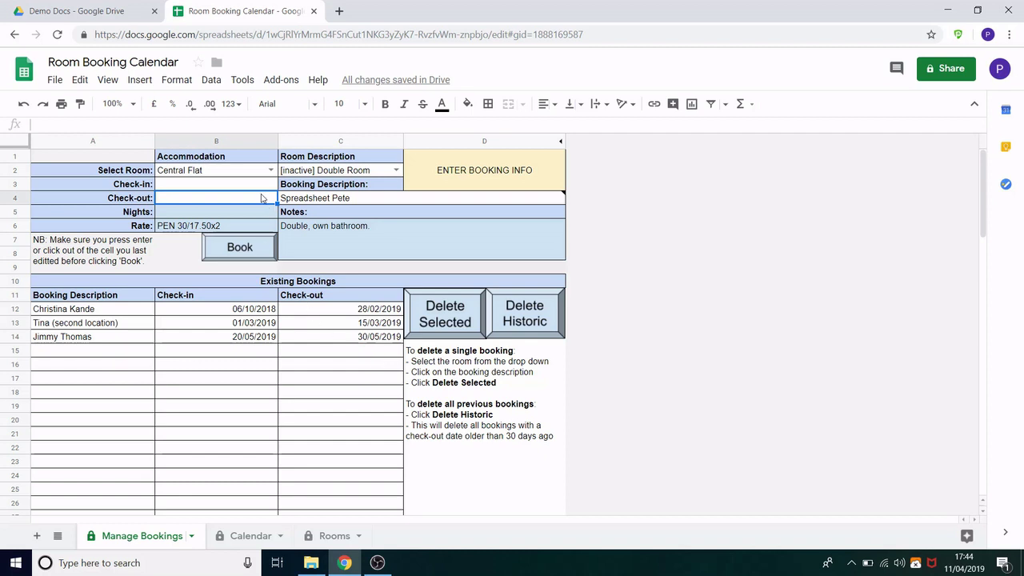
type("25")
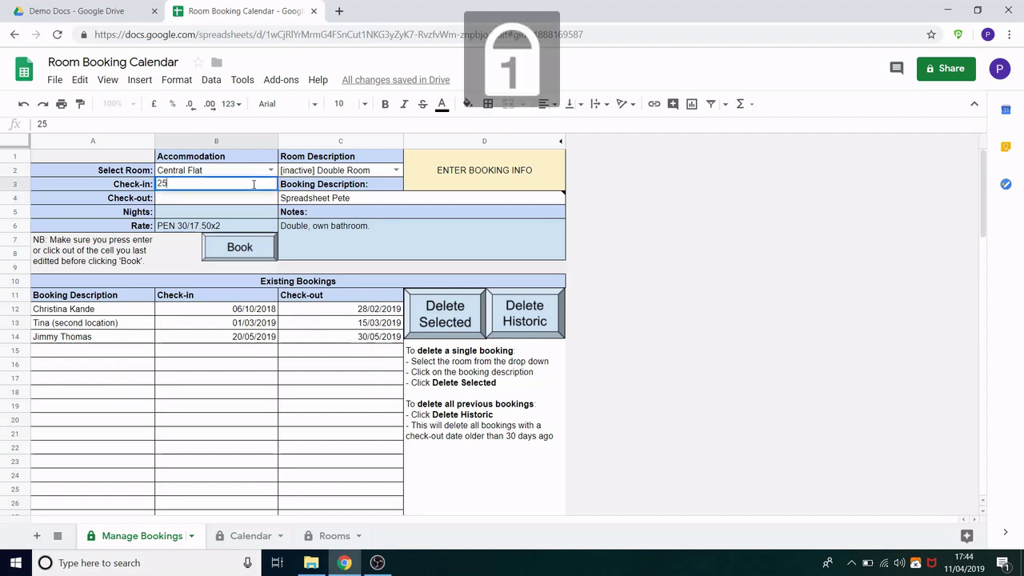
type("/05/2019")
key("Return")
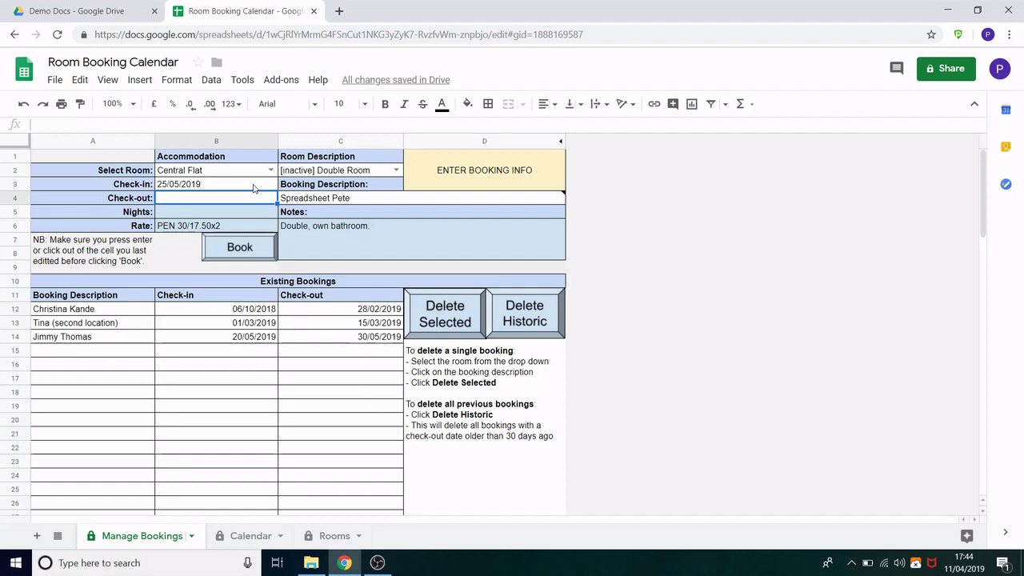
type("05/")
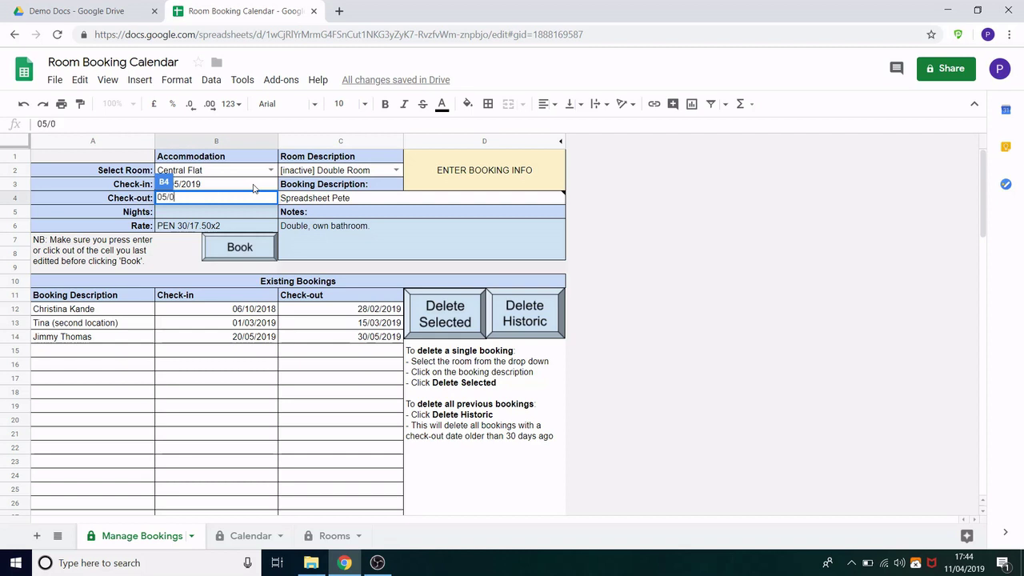
type("07/2019")
key("Return")
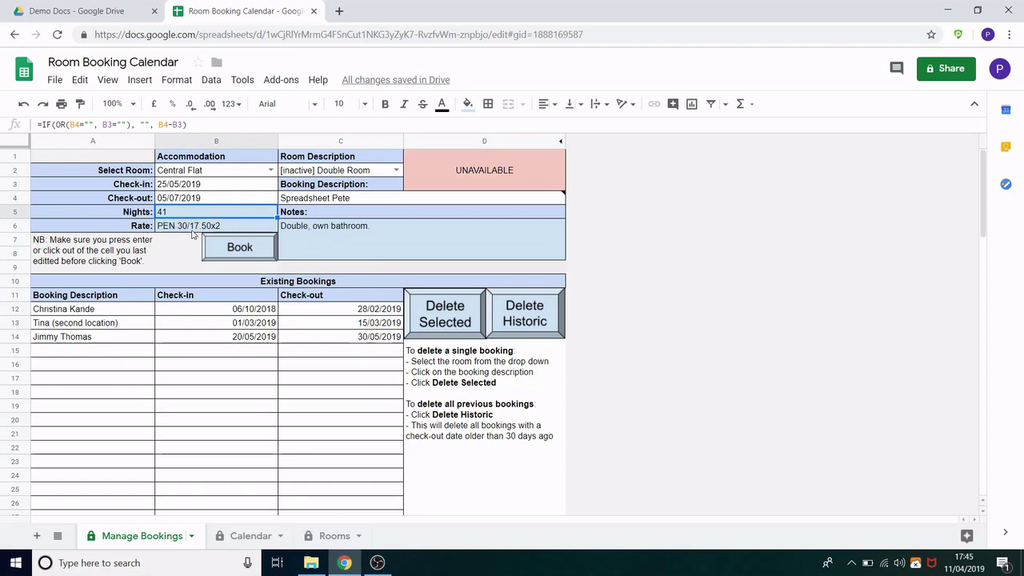
left_click(194, 233)
left_click(330, 252)
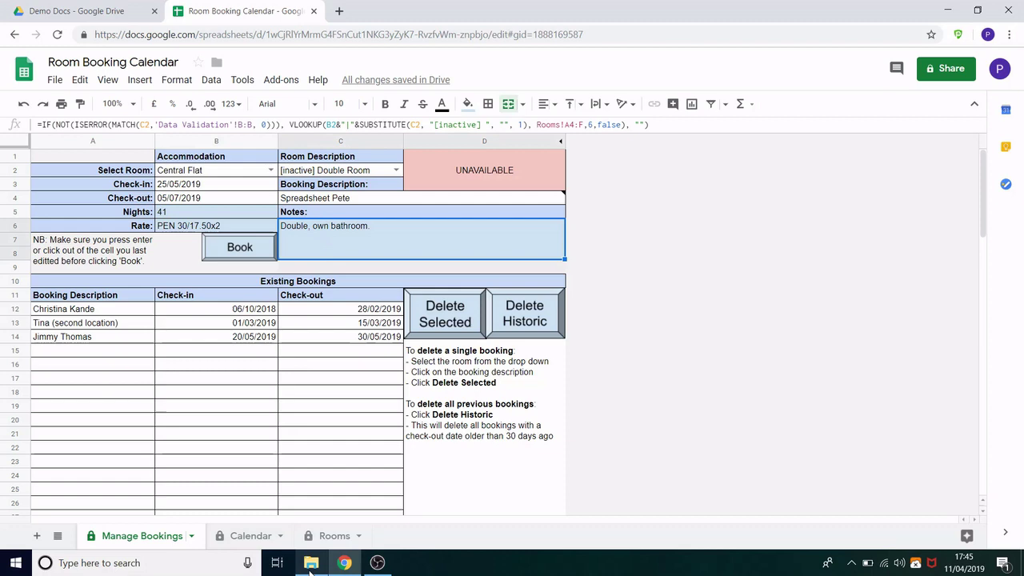
left_click(331, 536)
left_click(392, 214)
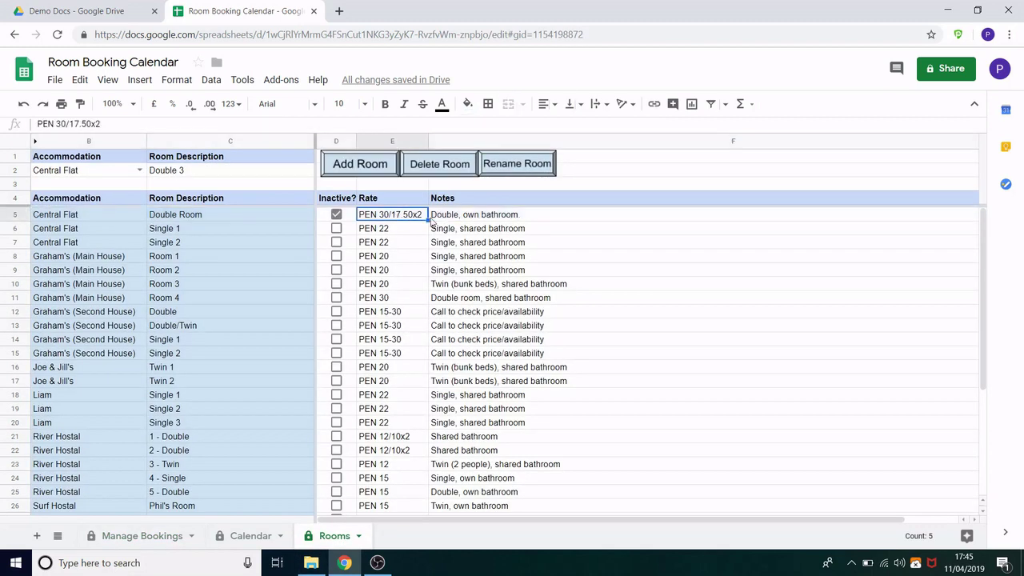
left_click(449, 221)
left_click(120, 537)
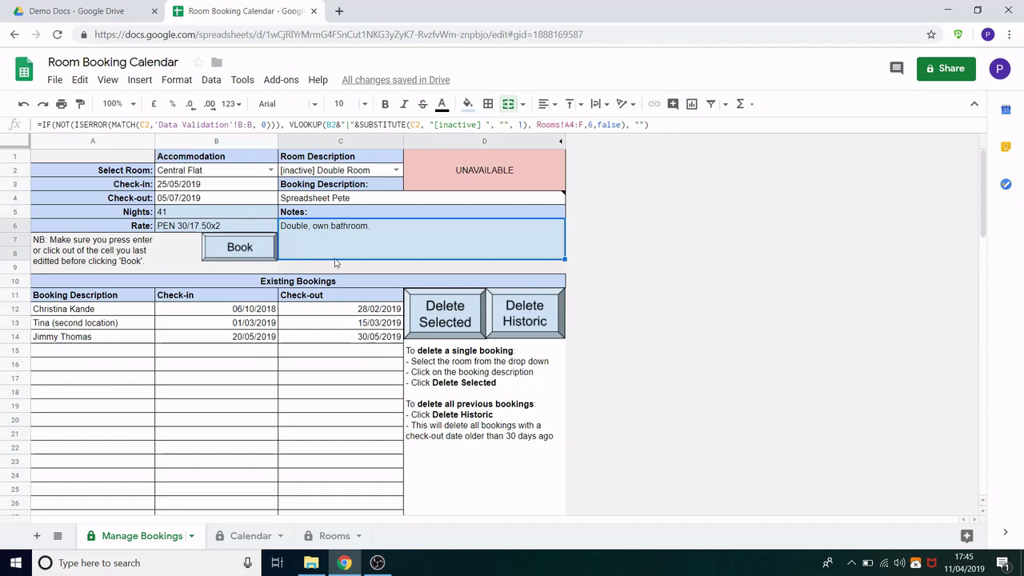
- After the failed booking attempt, change the check-in date to 31/05/2019
left_click(235, 253)
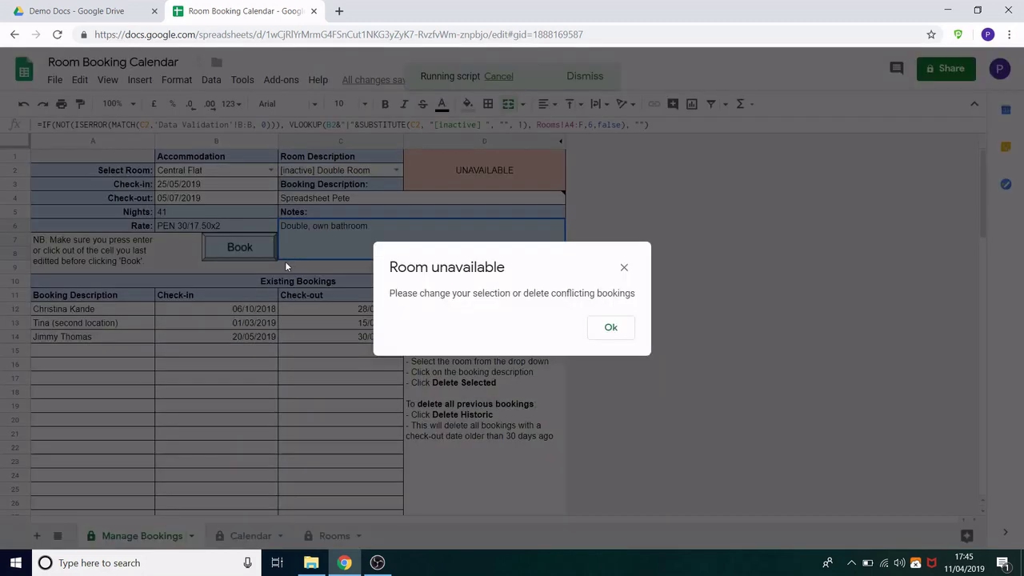
left_click(610, 327)
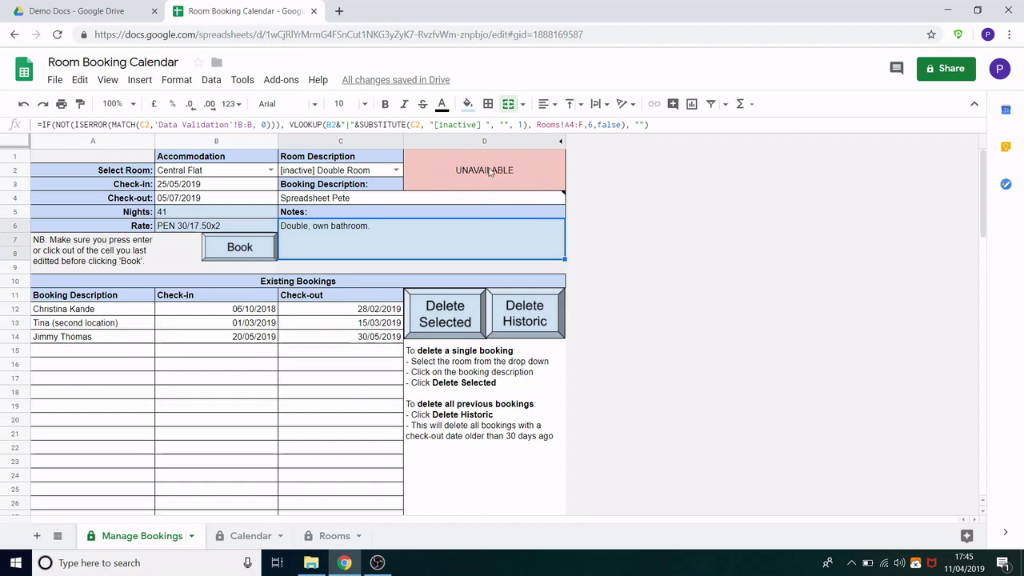
left_click(195, 186)
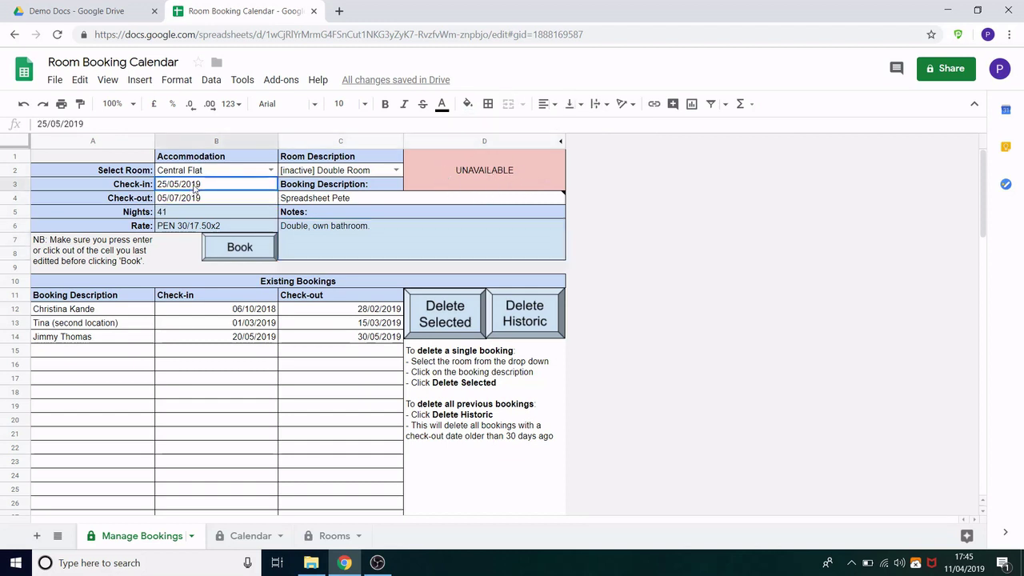
type("31")
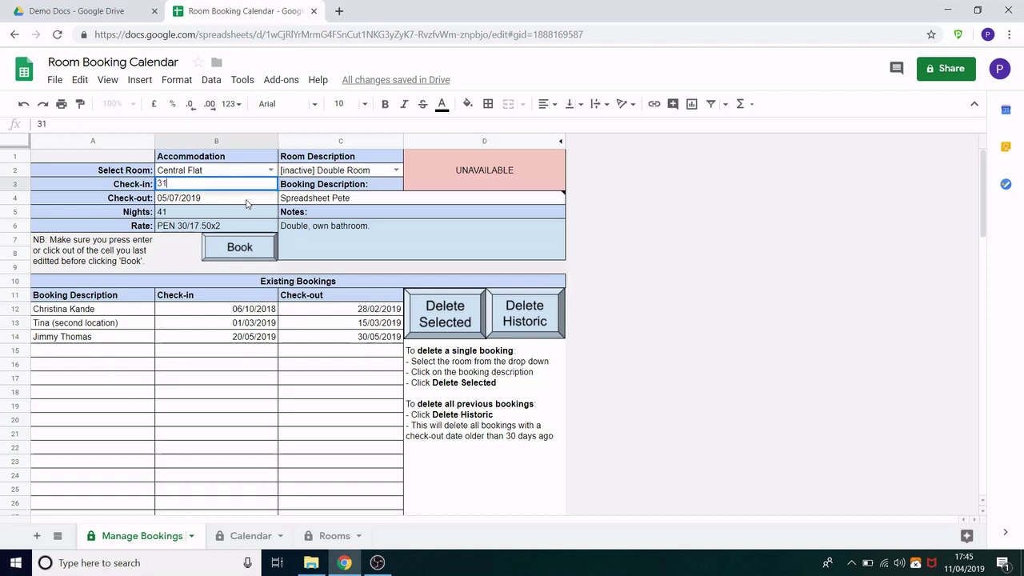
type("/05/2019")
key("Return")
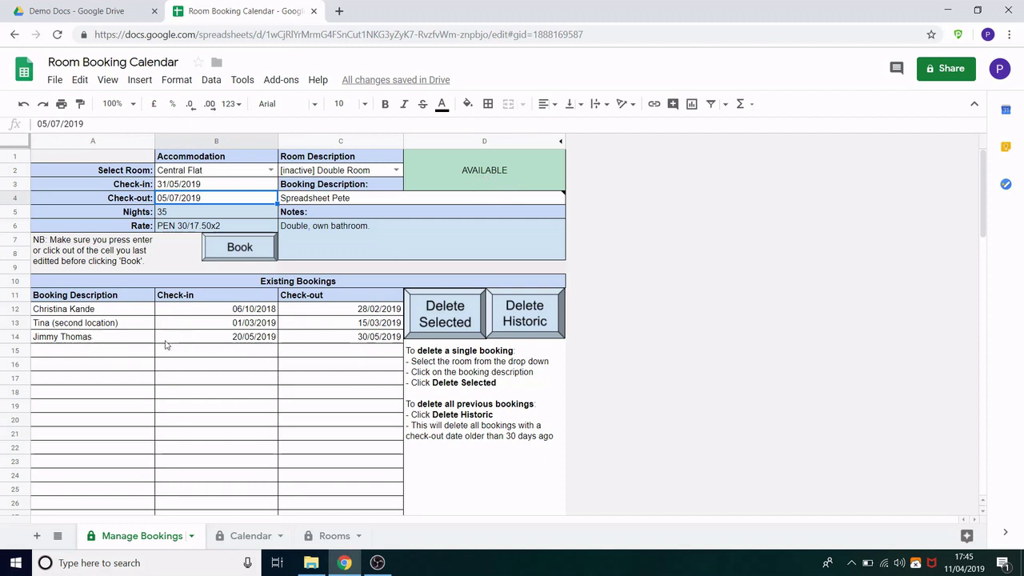
- Book the inactive Double Room from 31/05/2019 to 05/07/2019, accepting the inactive-room prompt
left_click(258, 252)
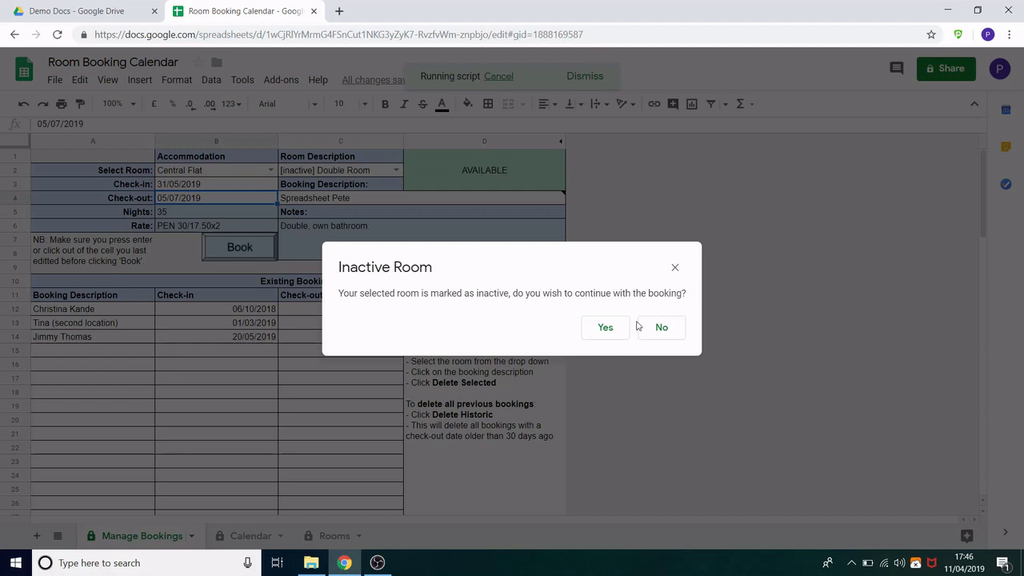
left_click(604, 328)
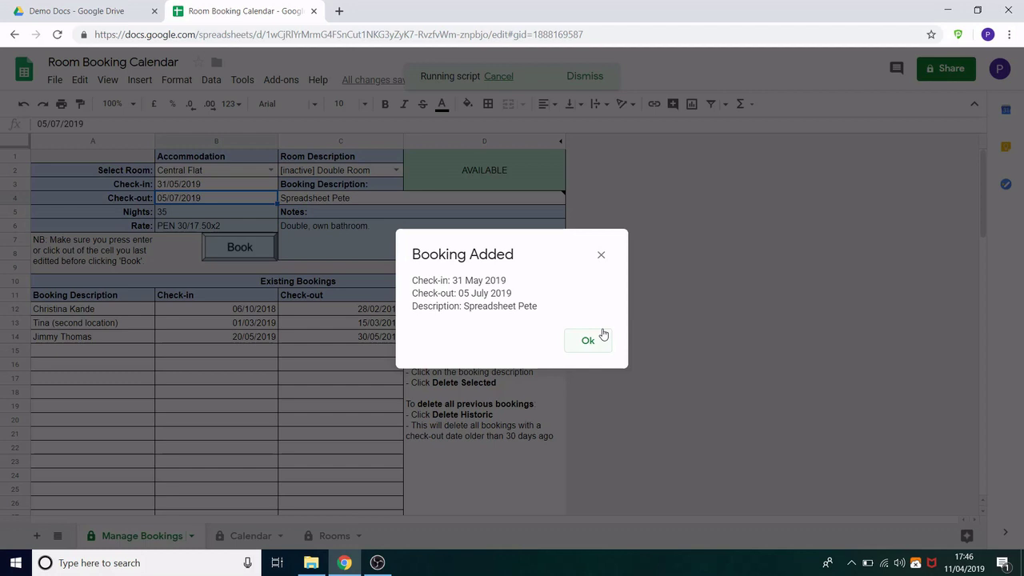
left_click(590, 340)
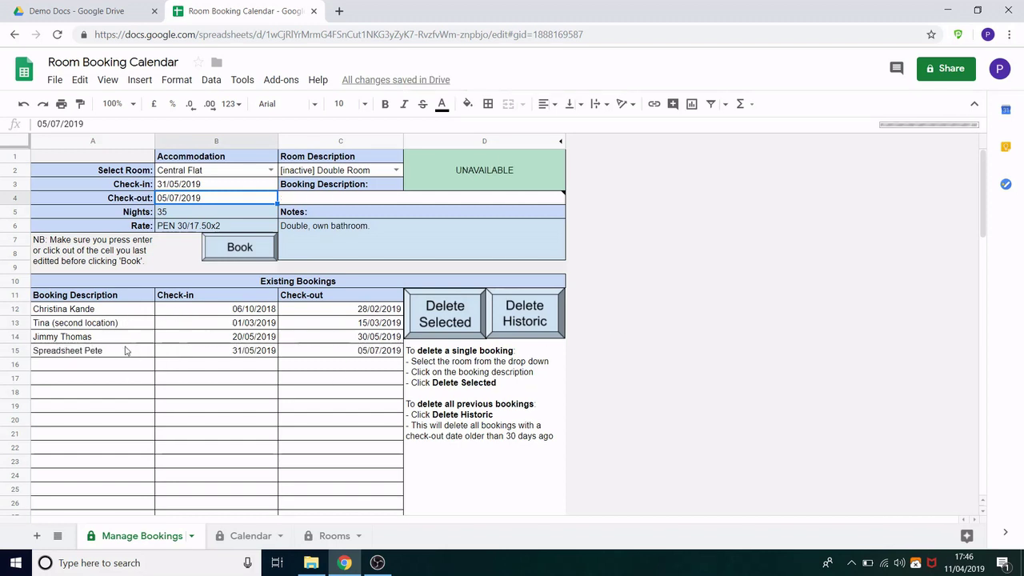
left_click(114, 352)
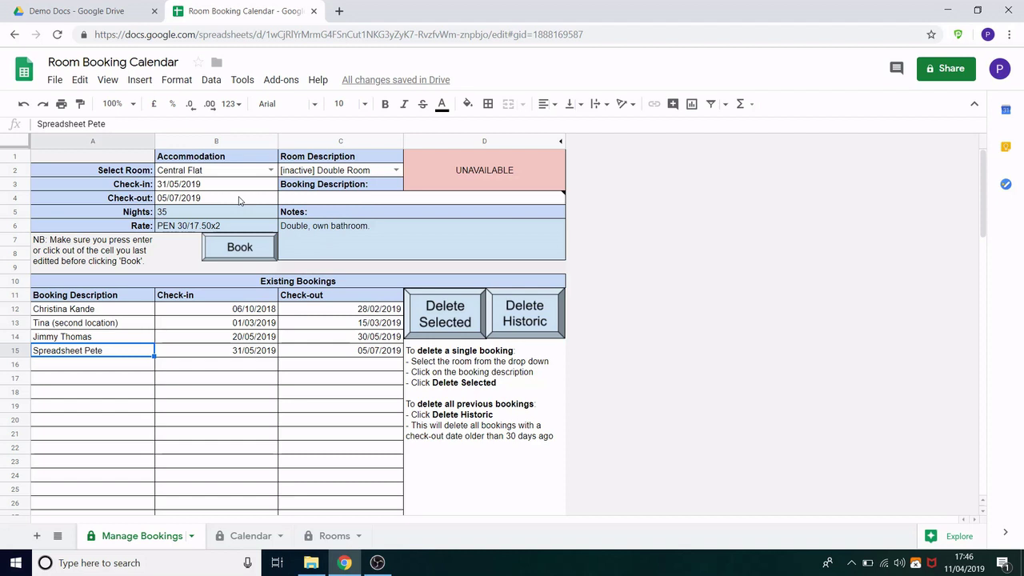
left_click(234, 200)
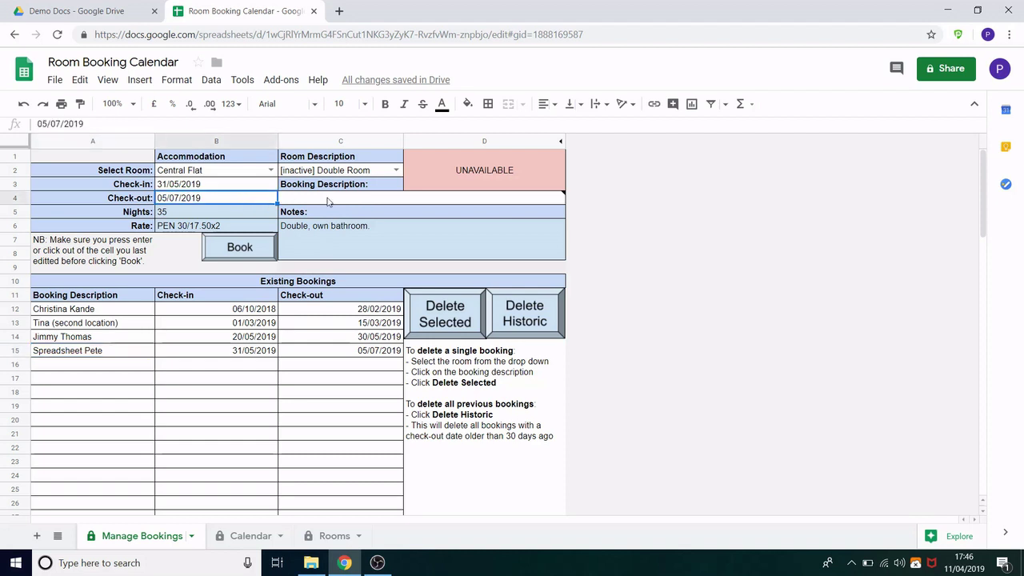
left_click(119, 352)
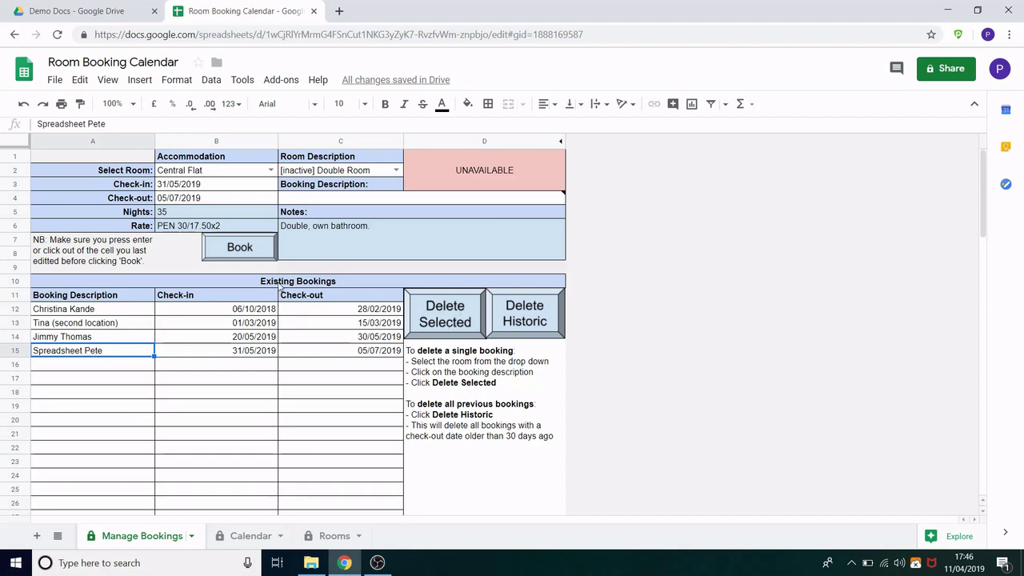
- Change the check-in date to 01/06/2019, giving a 34-night stay
left_click(190, 188)
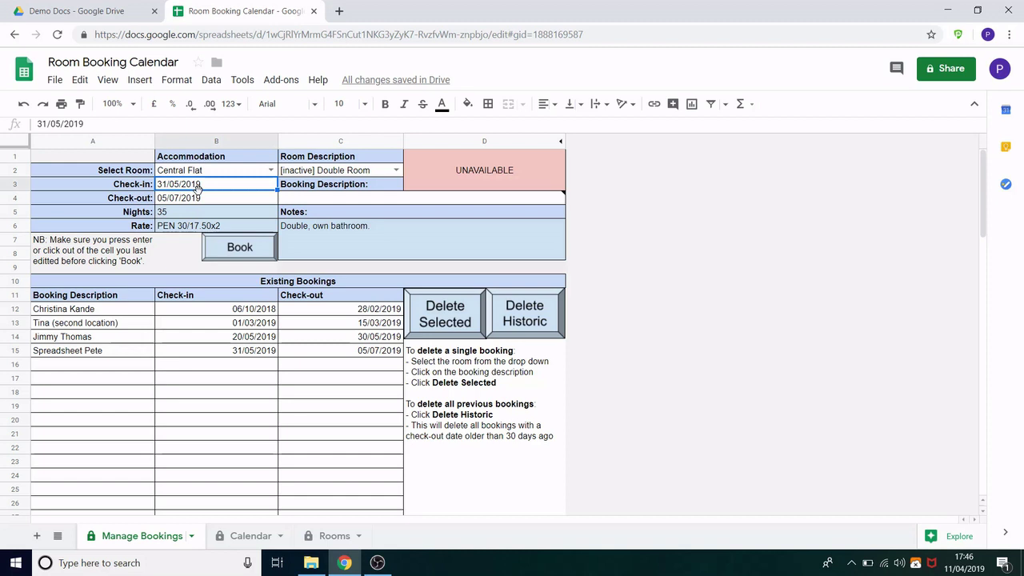
left_click_drag(60, 123, 37, 123)
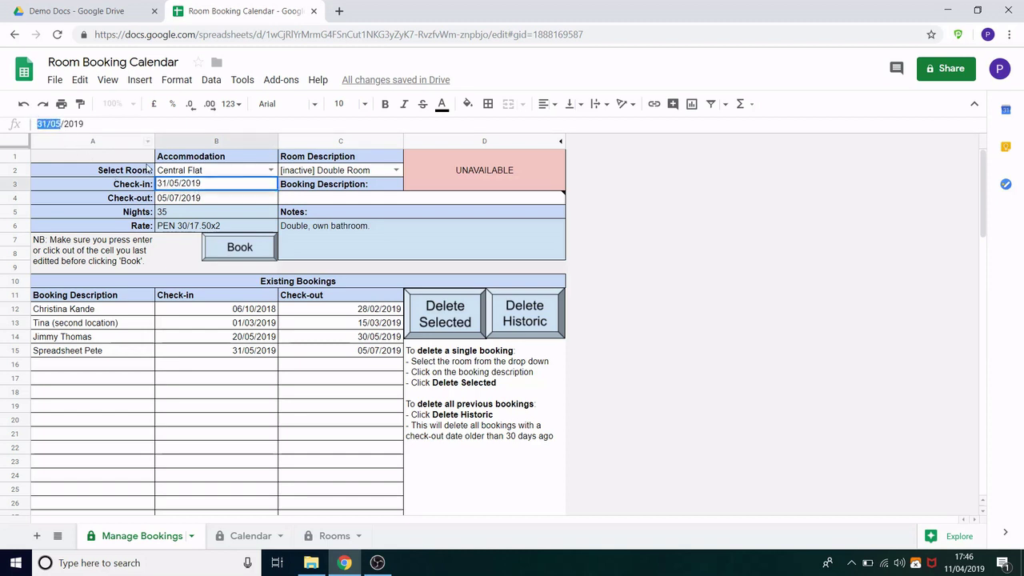
type("1/6")
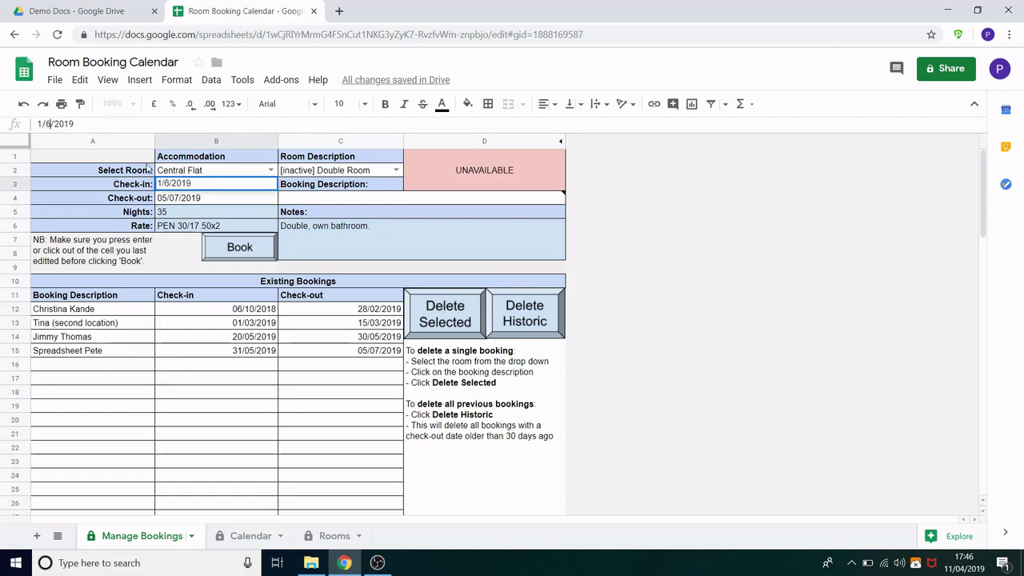
key("Return")
- Re-enter the guest's name as the booking description and select the row-15 booking
left_click(312, 201)
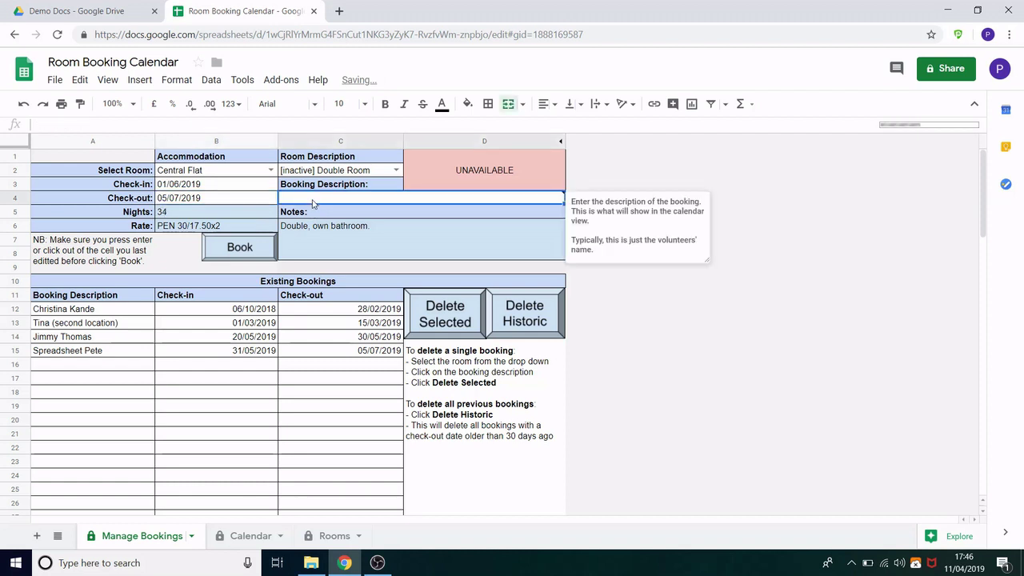
type("Spread")
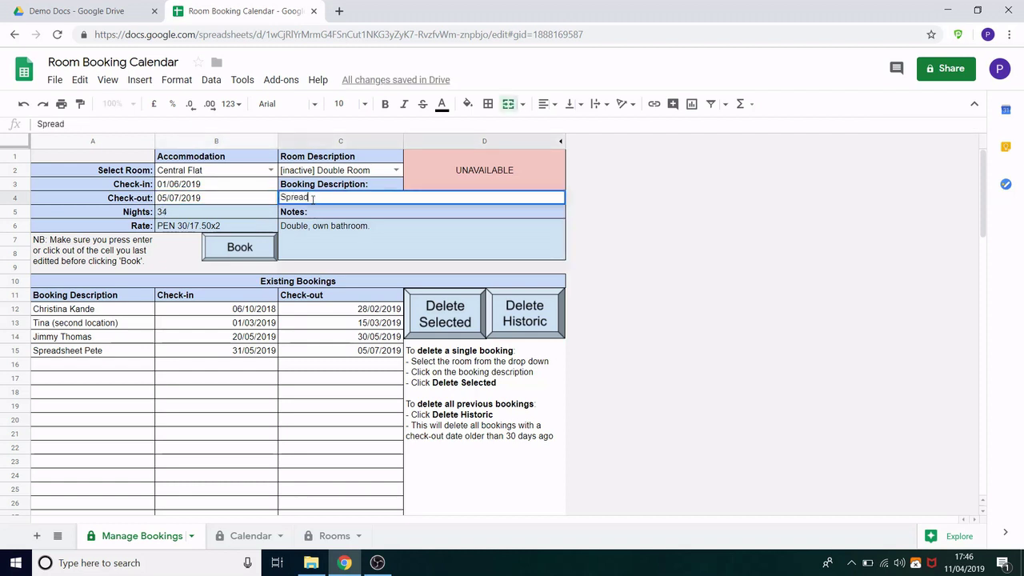
type("sheet Pete")
key("Return")
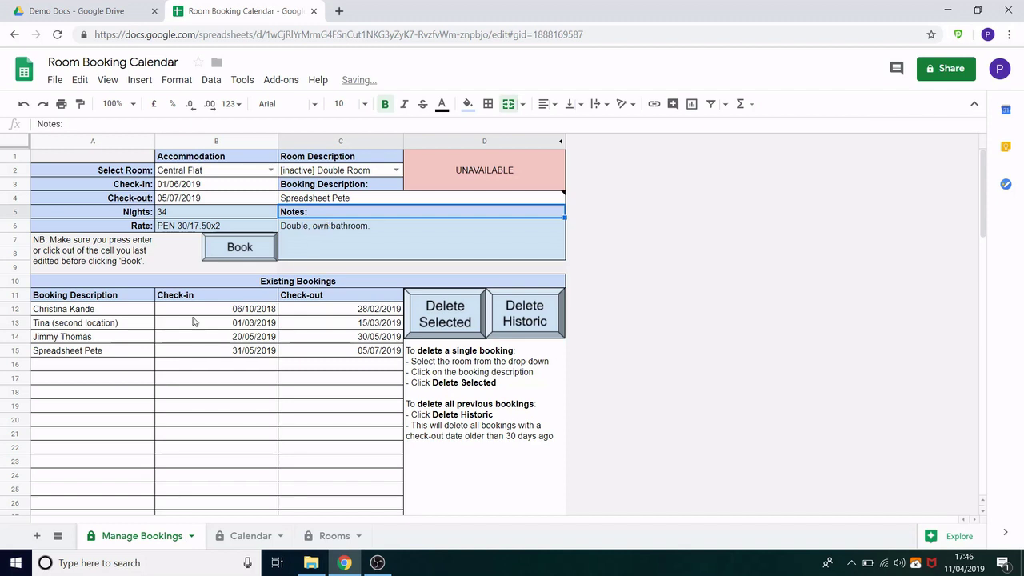
left_click(107, 352)
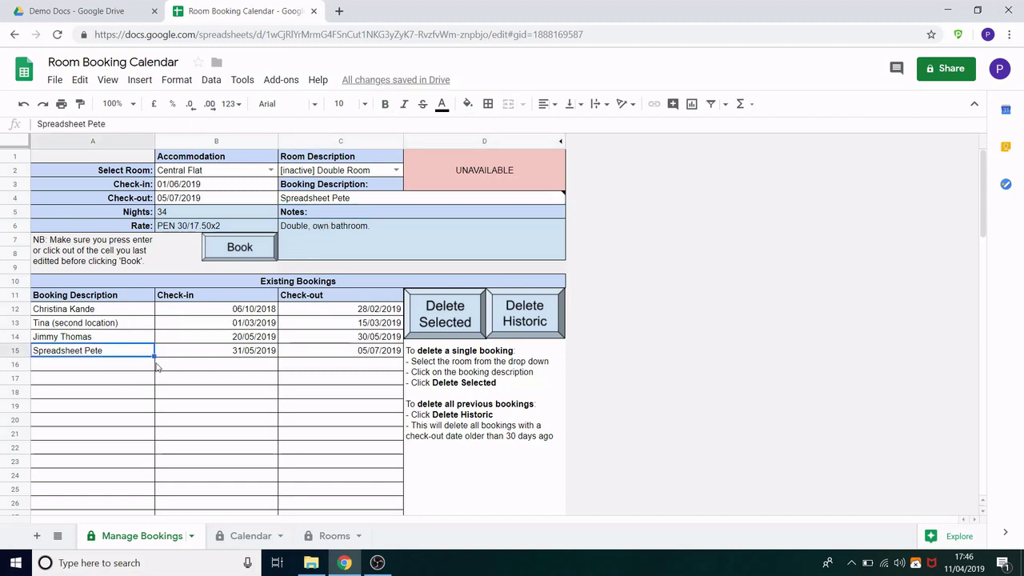
- Delete the 31/05/2019 booking, confirming with DEL
left_click(442, 320)
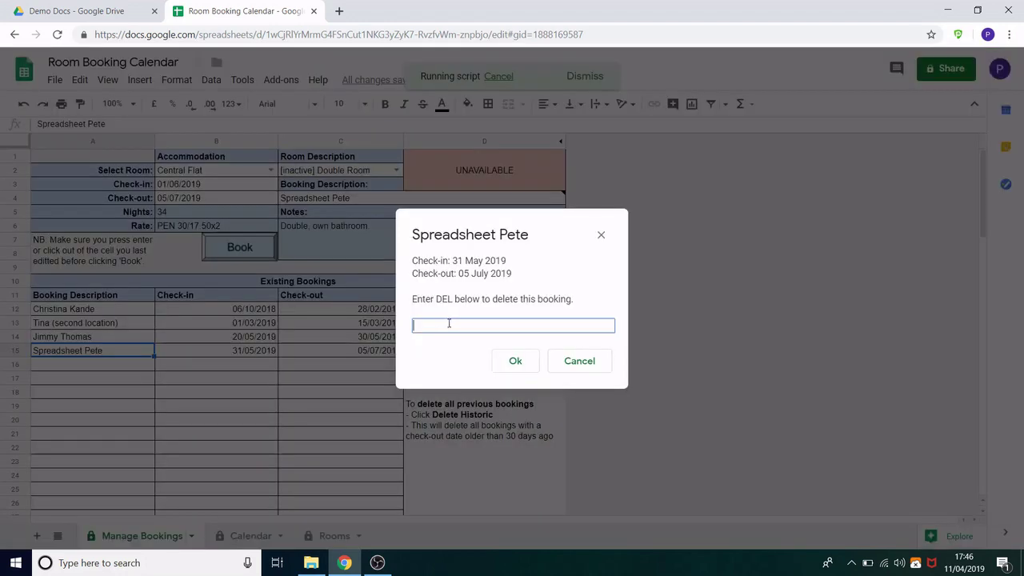
type("del")
left_click(512, 362)
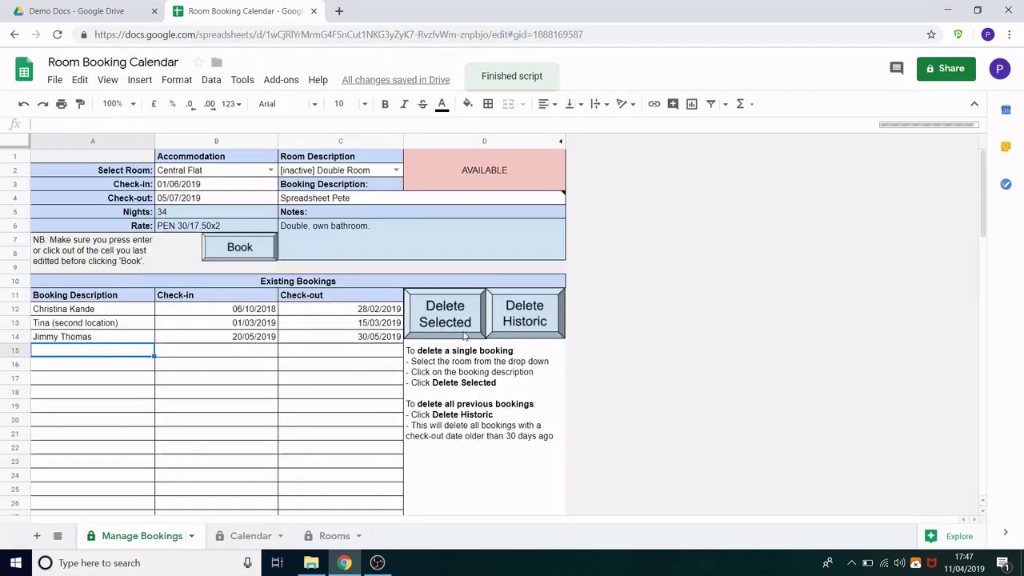
- Rebook the inactive room from 01/06/2019 to 05/07/2019
left_click(239, 249)
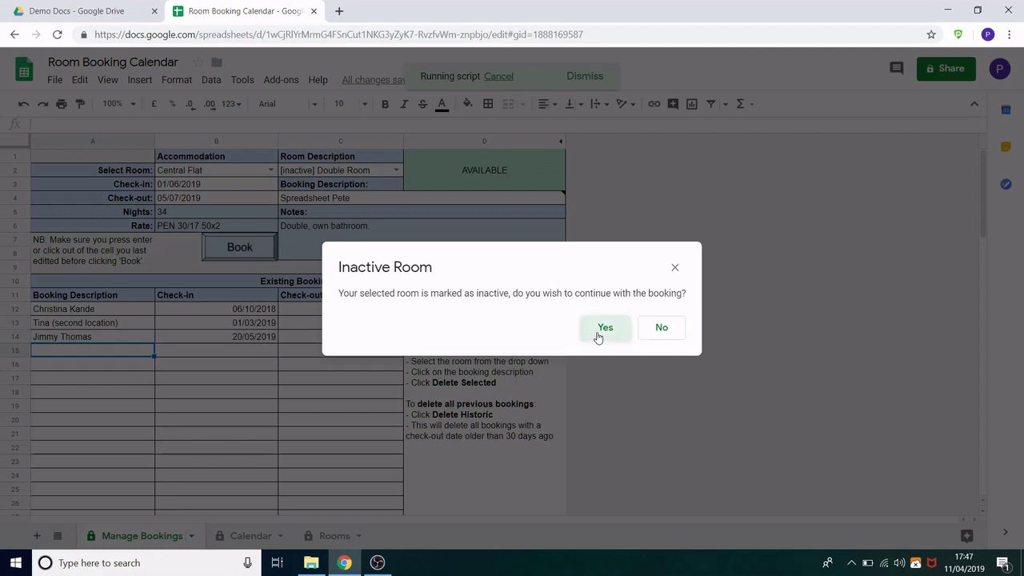
left_click(598, 328)
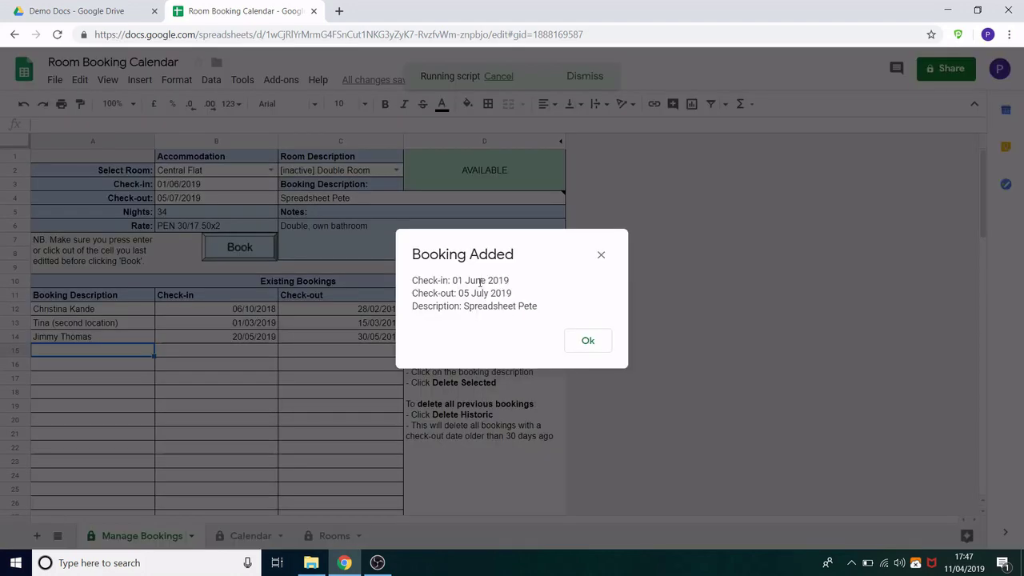
left_click(590, 343)
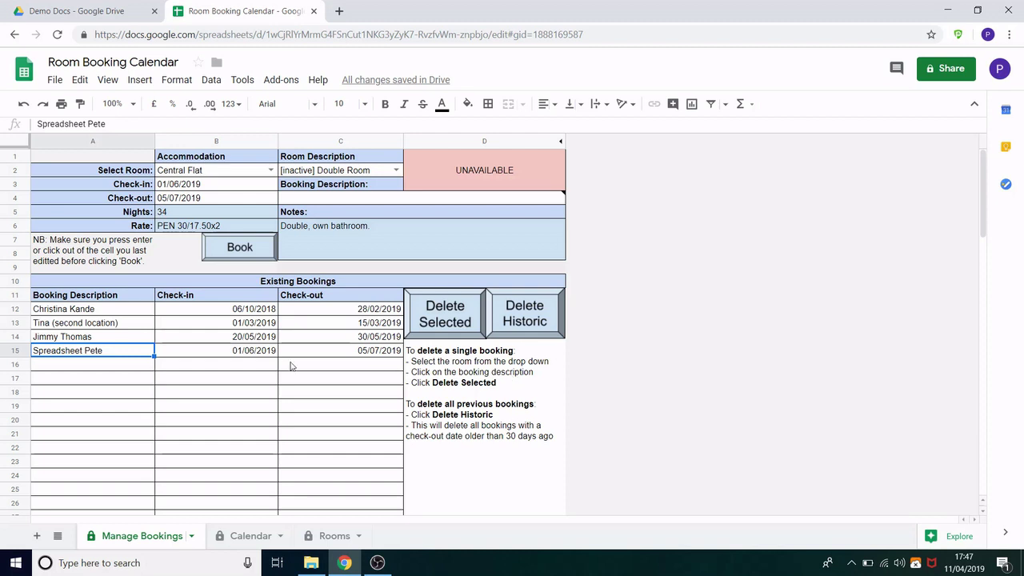
- Delete all historic bookings by entering DEL and confirming, removing the 06/10/2018–28/02/2019 booking
left_click(94, 312)
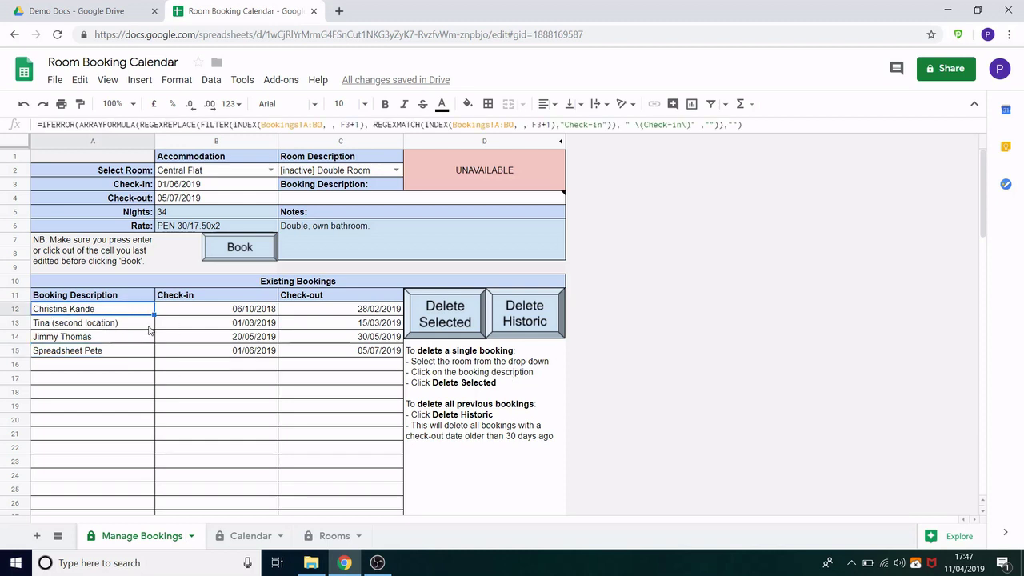
left_click(120, 351)
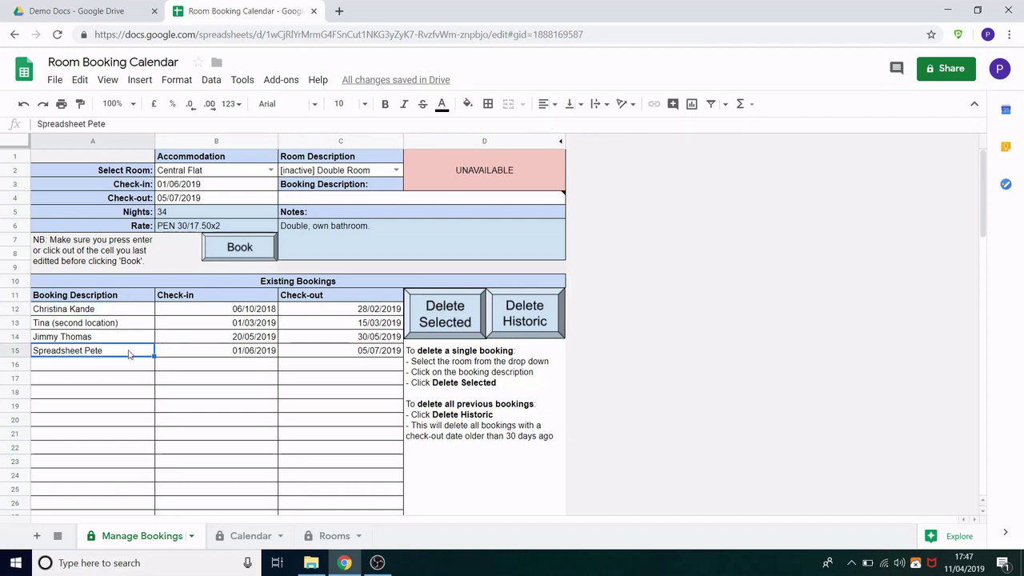
left_click(526, 322)
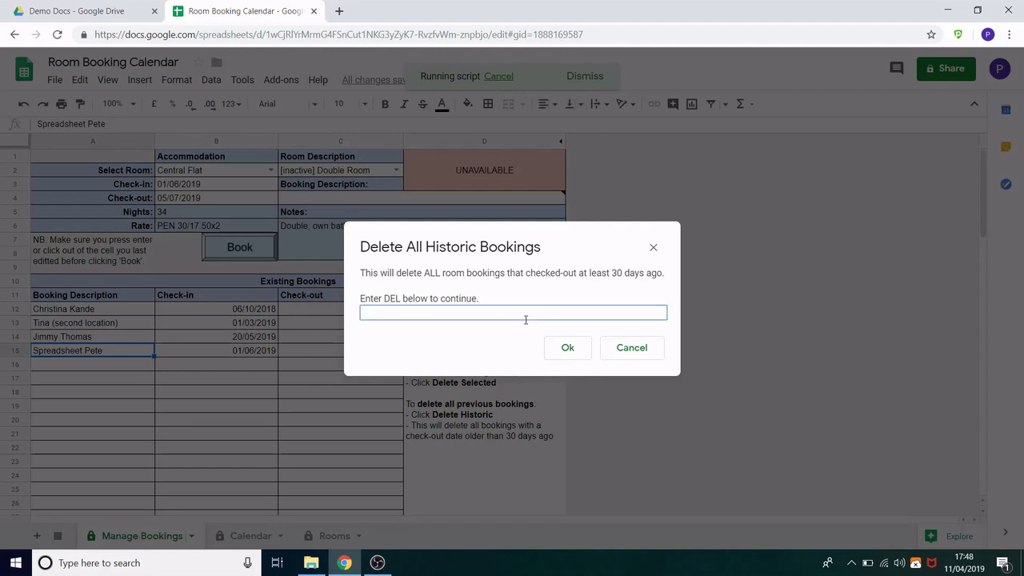
left_click_drag(362, 274, 663, 274)
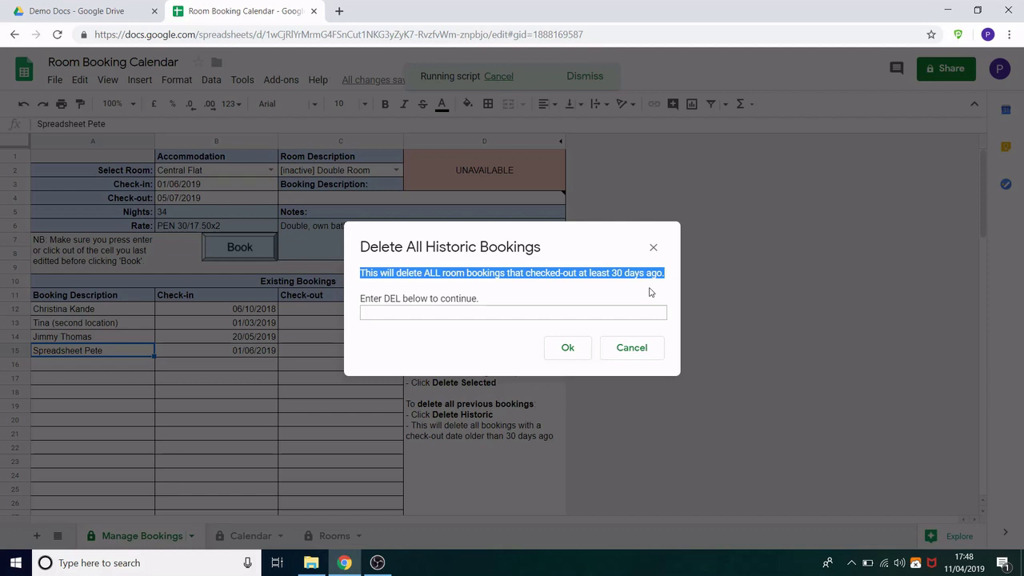
left_click(604, 315)
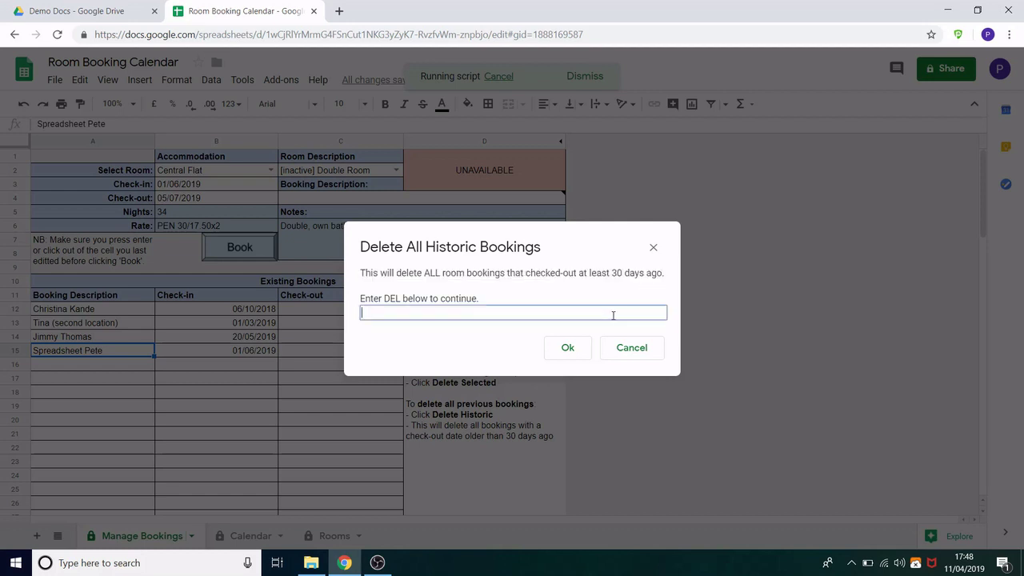
type("del")
left_click(568, 350)
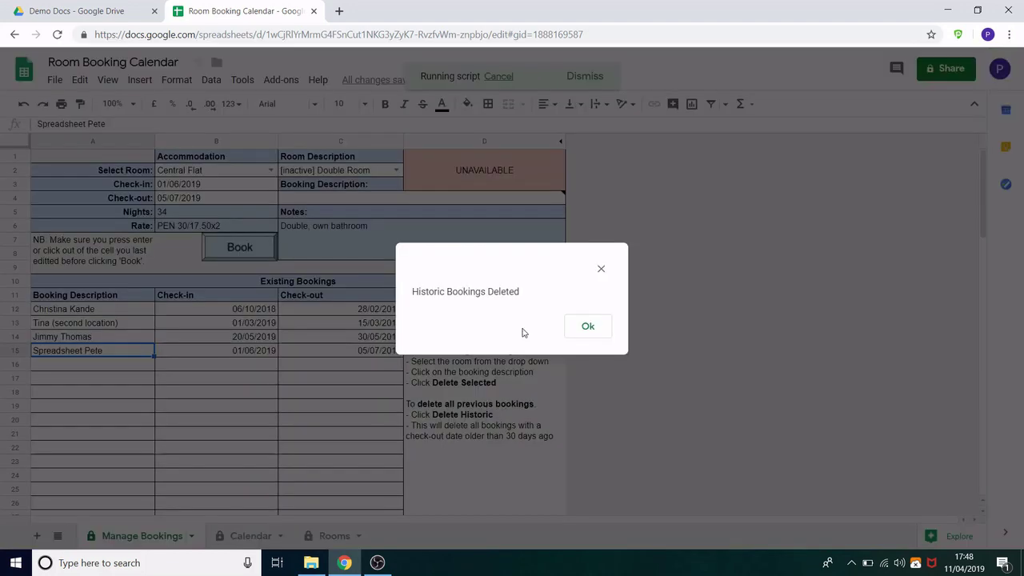
left_click(596, 329)
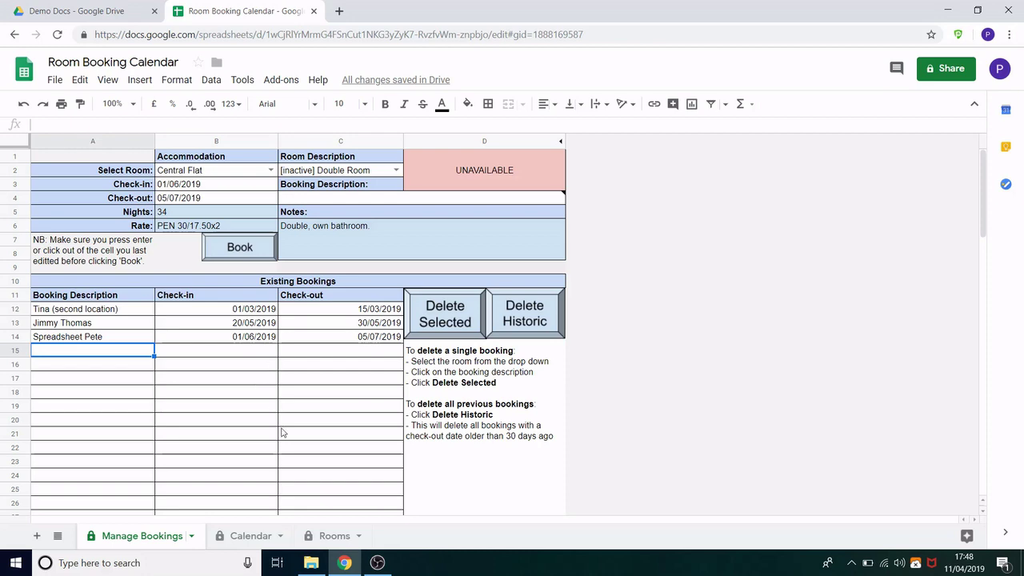
- Switch to the Calendar sheet and look over the daily booking grid starting 07/04/2019
left_click(240, 535)
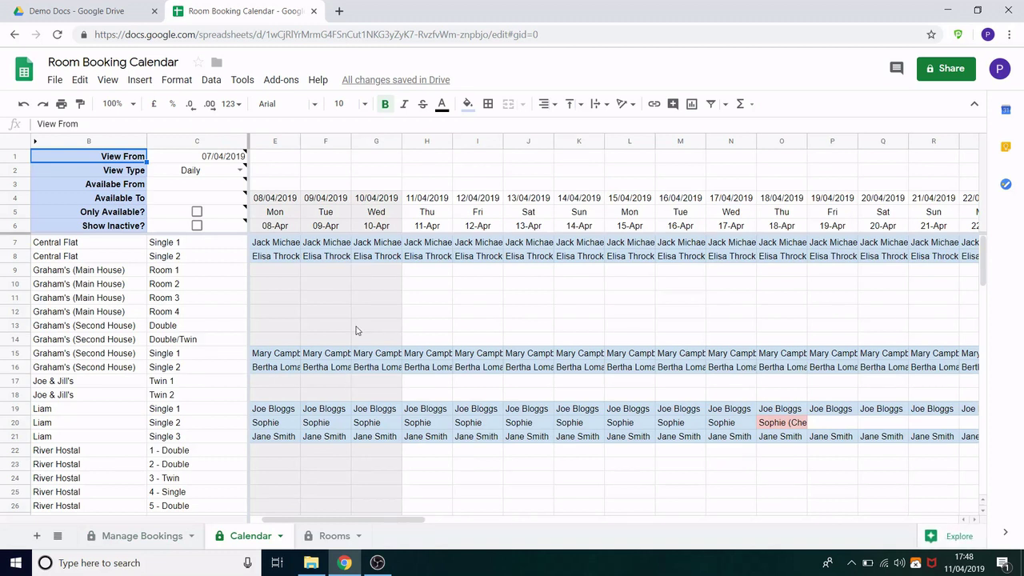
scroll(384, 312, "down", 1)
scroll(200, 312, "up", 1)
scroll(124, 298, "down", 1)
scroll(124, 299, "down", 3)
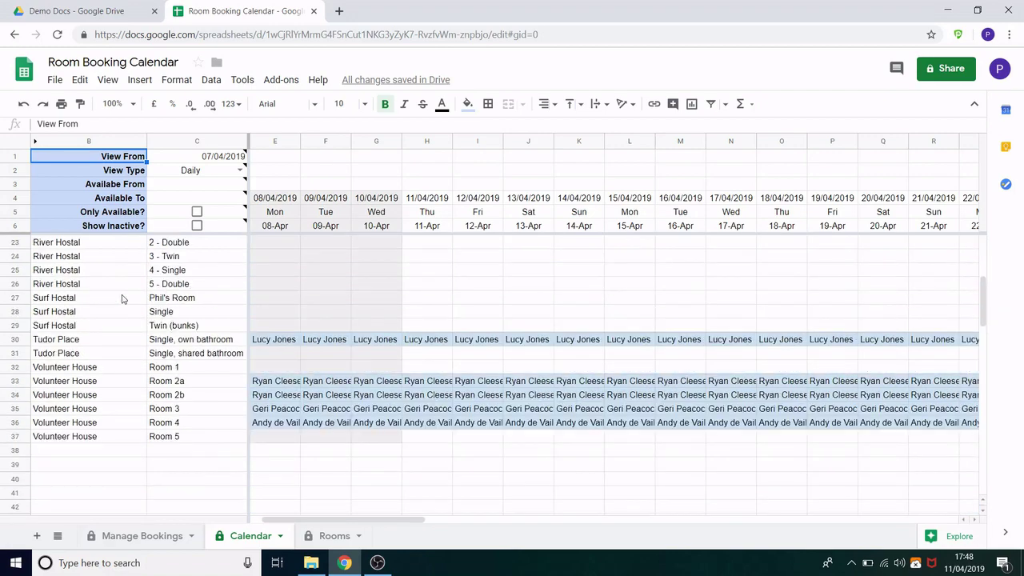
scroll(124, 298, "up", 4)
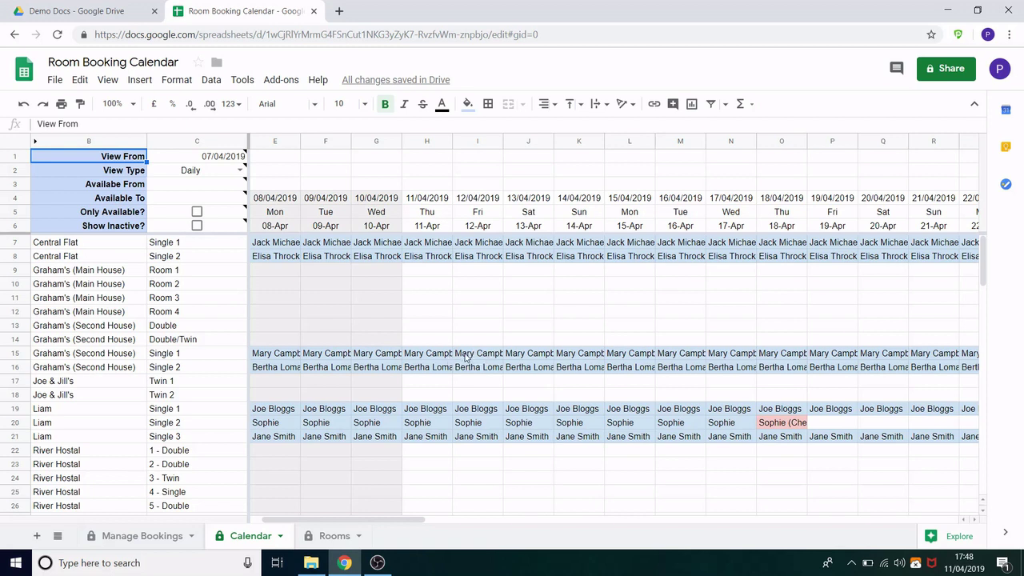
left_click_drag(410, 520, 587, 520)
scroll(716, 452, "down", 3)
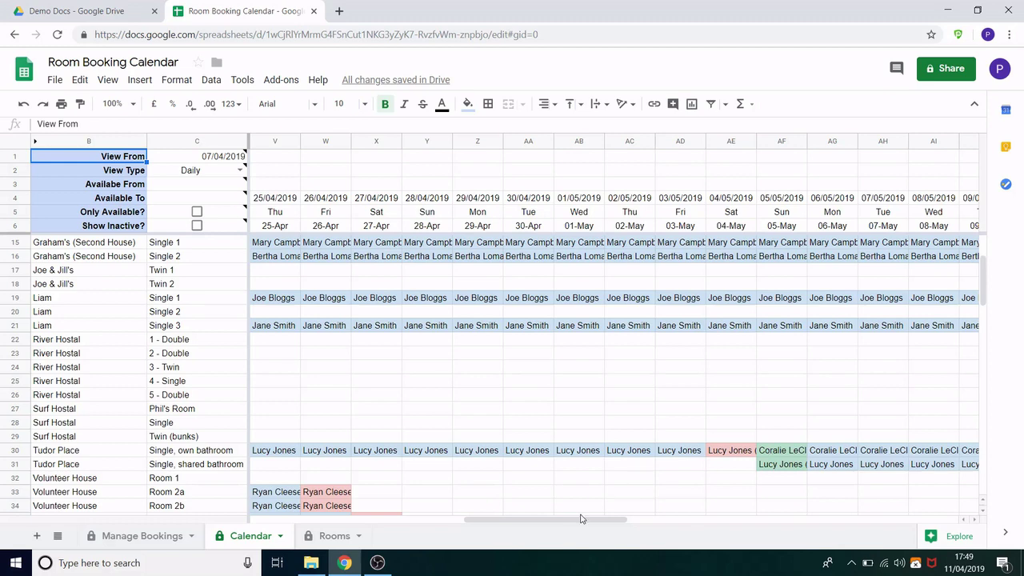
left_click_drag(586, 521, 327, 489)
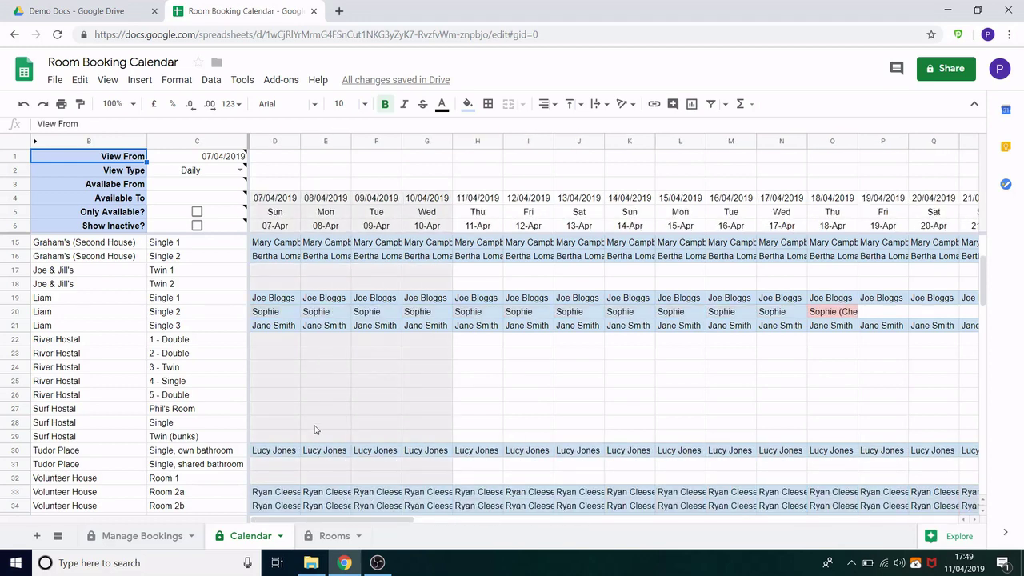
mouse_move(171, 159)
mouse_move(177, 211)
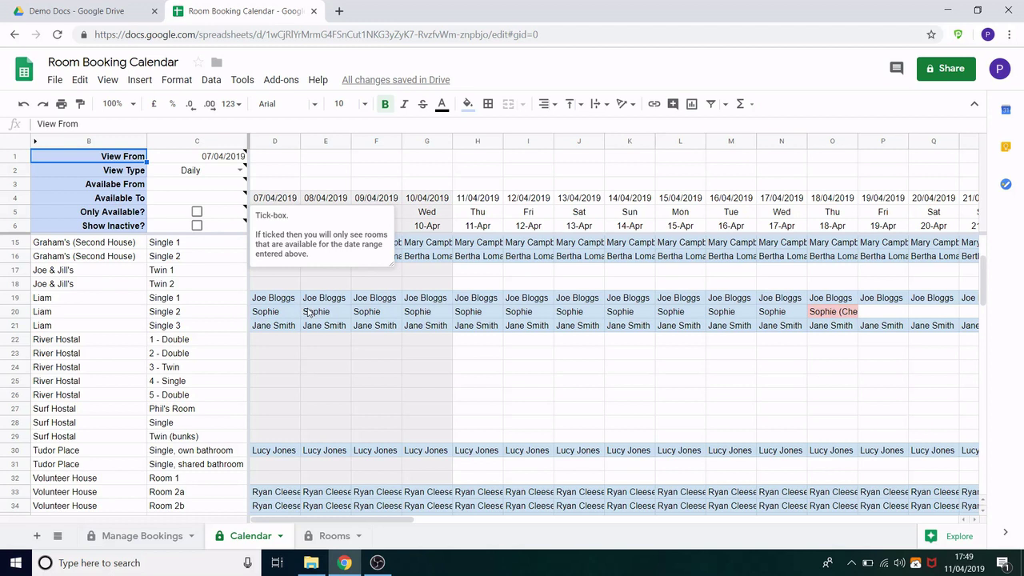
- Change the View From date in C1 to 8/04/2019 so the grid starts Monday 08-Apr
left_click(204, 160)
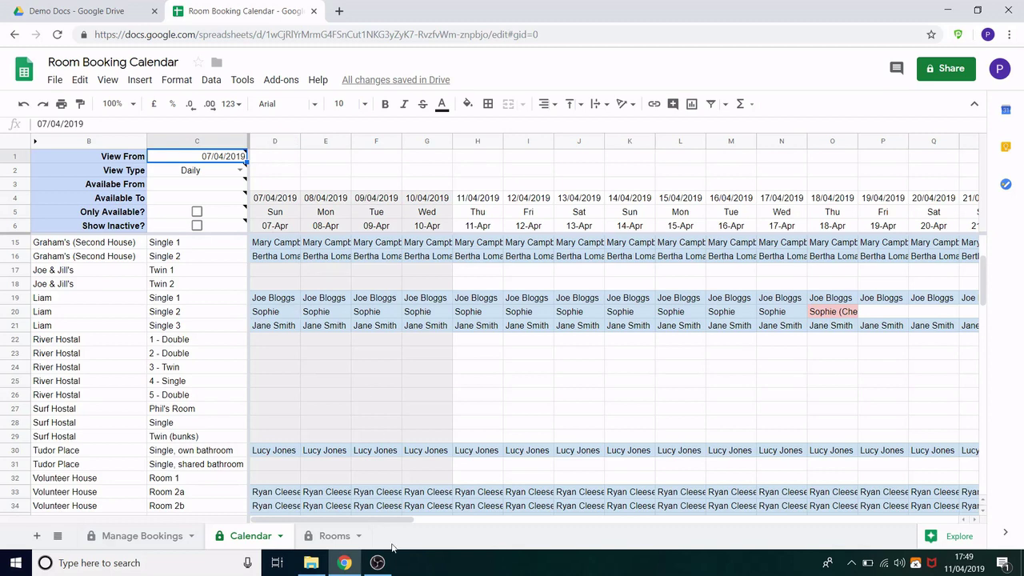
left_click_drag(388, 520, 307, 477)
mouse_move(214, 159)
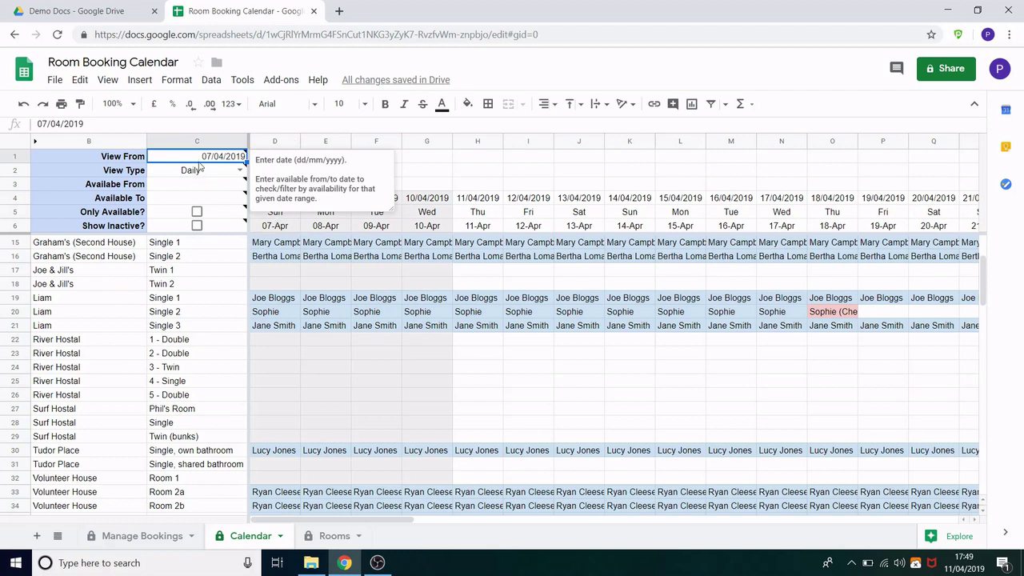
type("8")
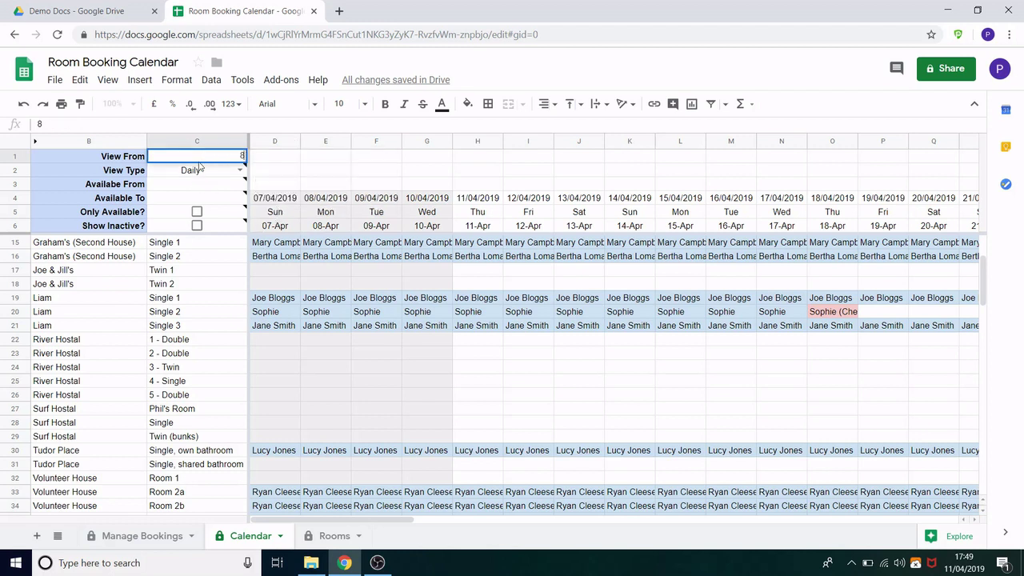
type("/04/2019")
key("Return")
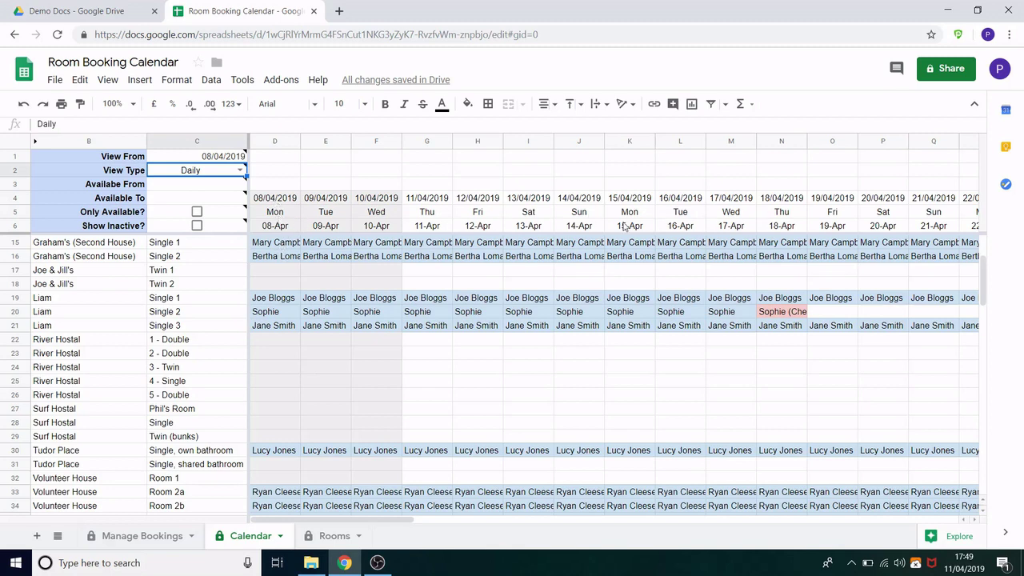
mouse_move(343, 516)
left_mouse_down()
mouse_move(355, 515)
mouse_move(344, 516)
left_mouse_up()
mouse_move(239, 176)
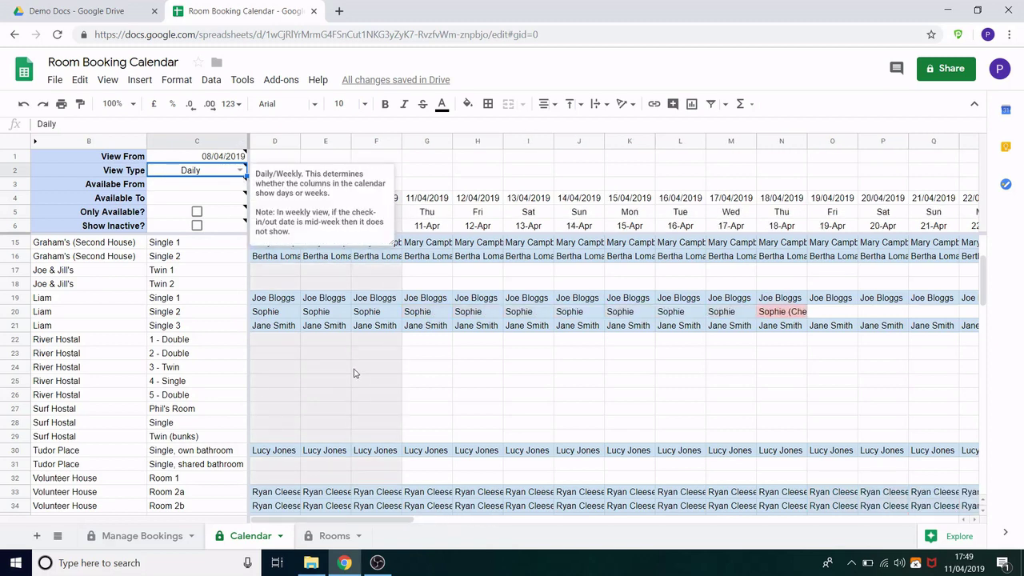
left_click(467, 372)
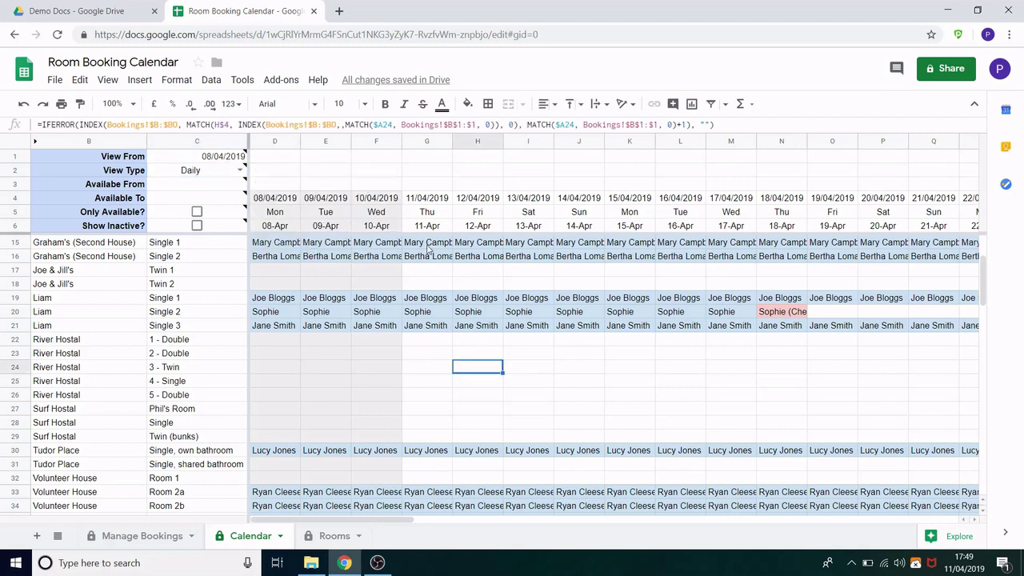
left_click_drag(359, 511, 324, 452)
mouse_move(236, 177)
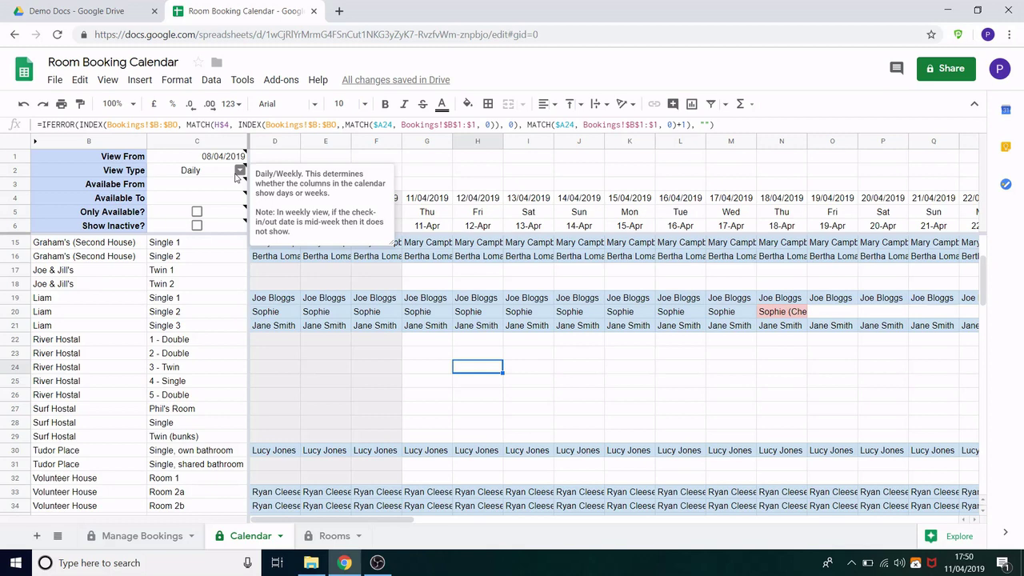
left_click(238, 176)
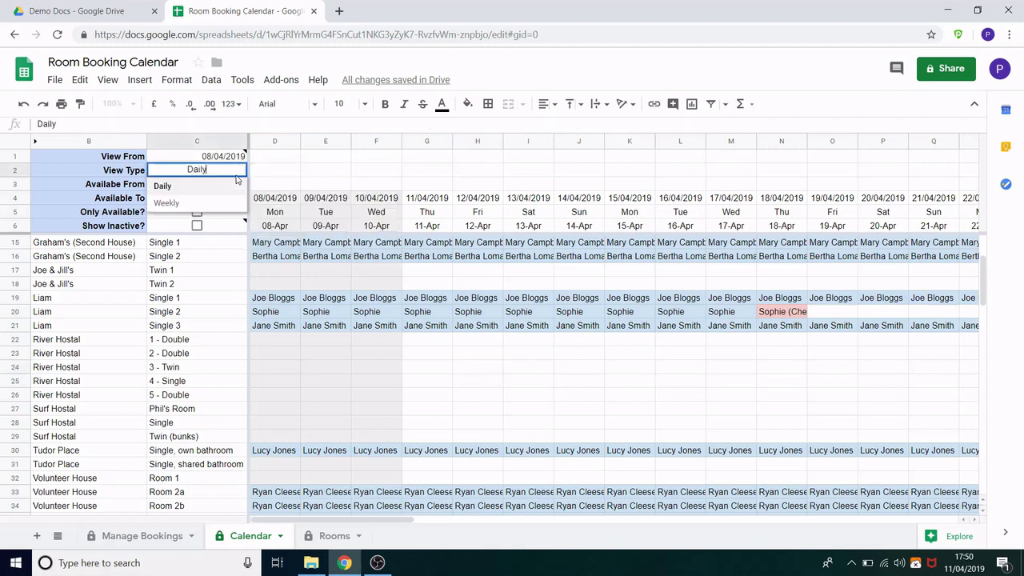
left_click(175, 204)
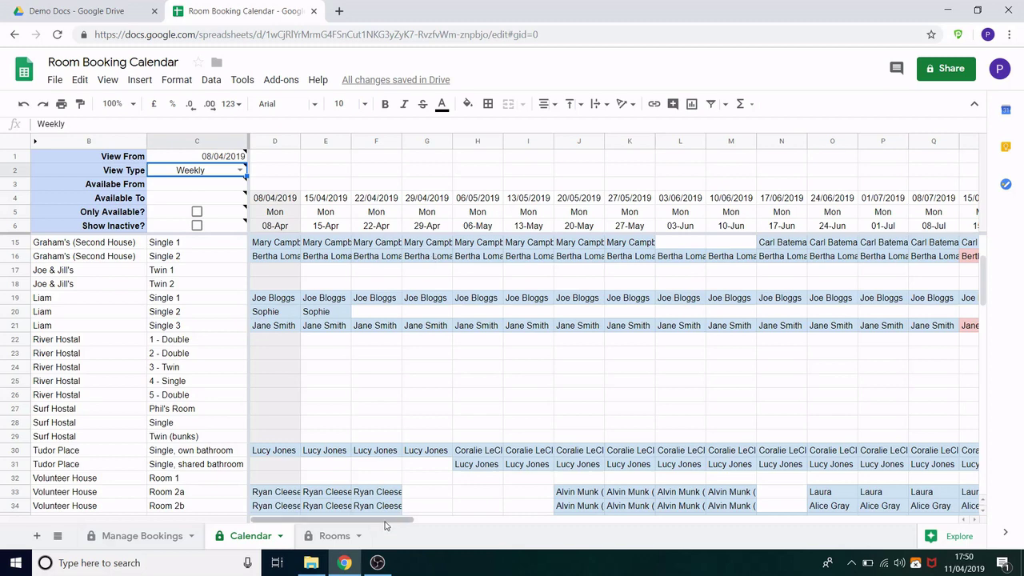
left_click_drag(387, 520, 970, 533)
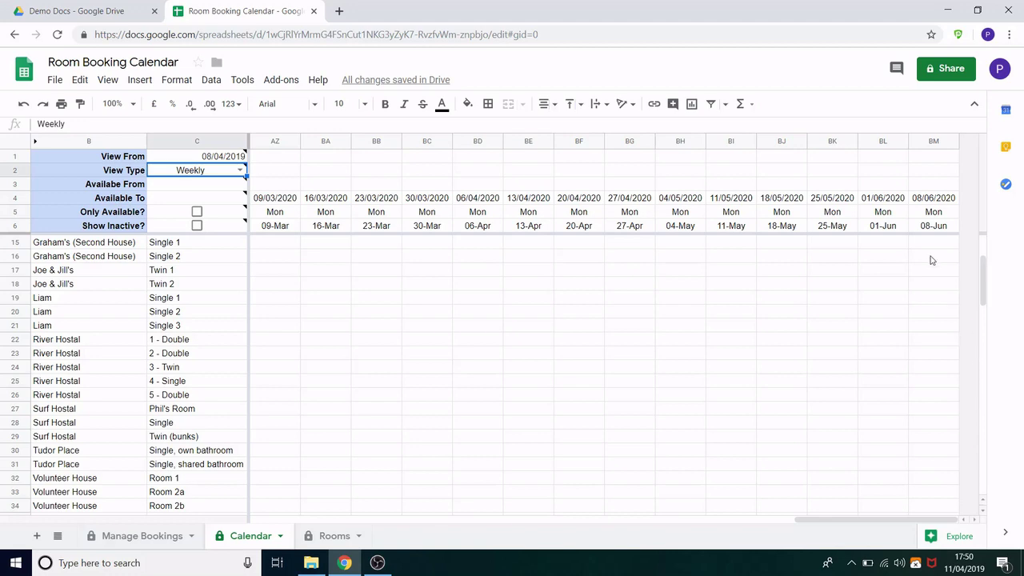
left_click_drag(899, 524, 352, 491)
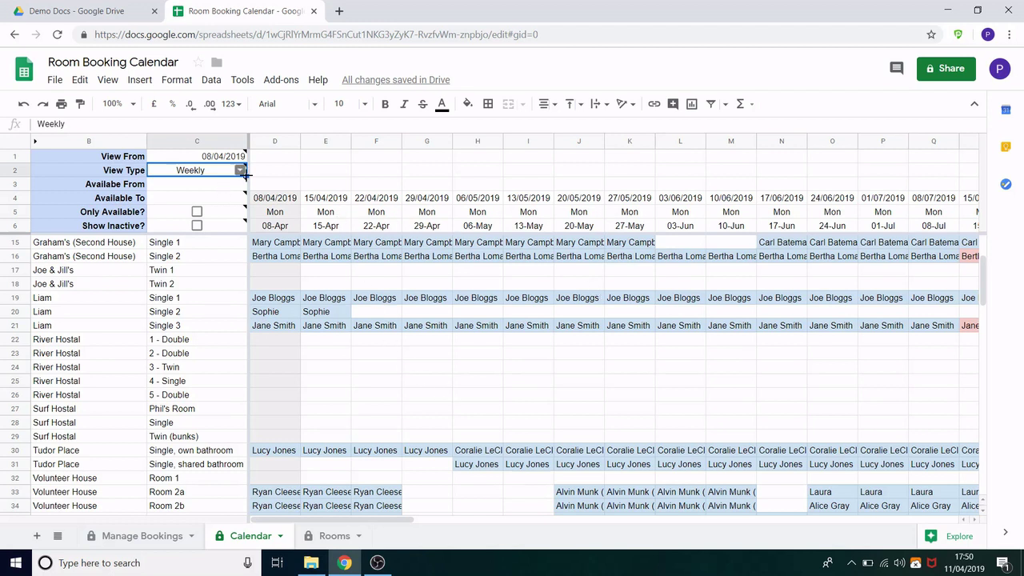
left_click(240, 171)
left_click(212, 203)
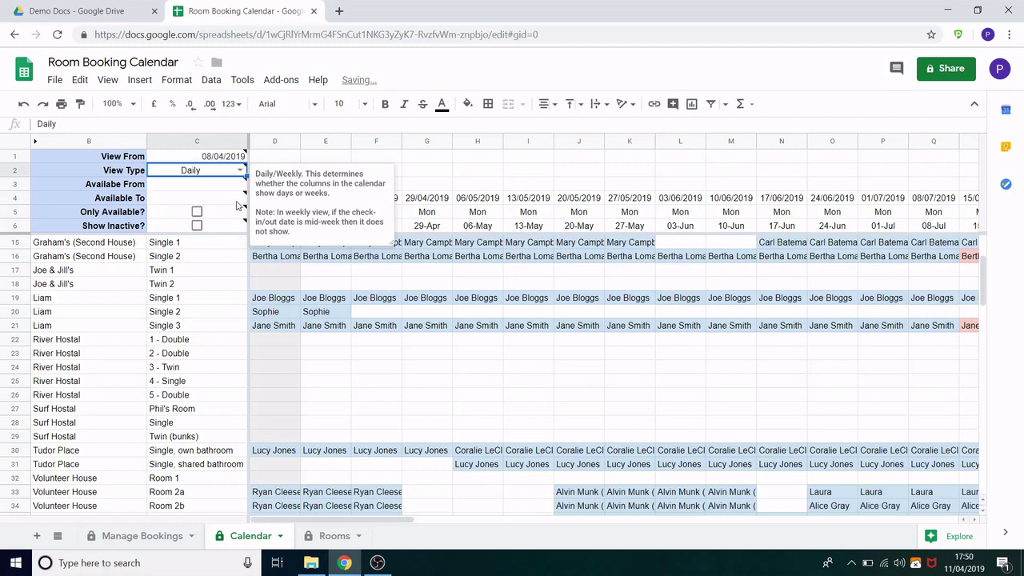
left_click(236, 186)
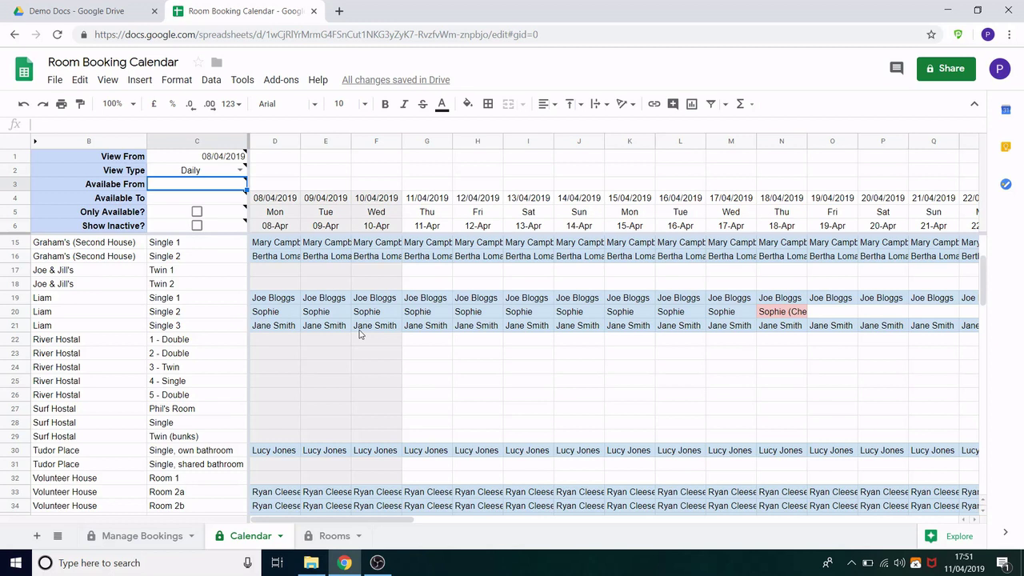
- Enter 20/04/2019 as Available From and 5/05/2019 as Available To, then review the highlighted dates
mouse_move(186, 186)
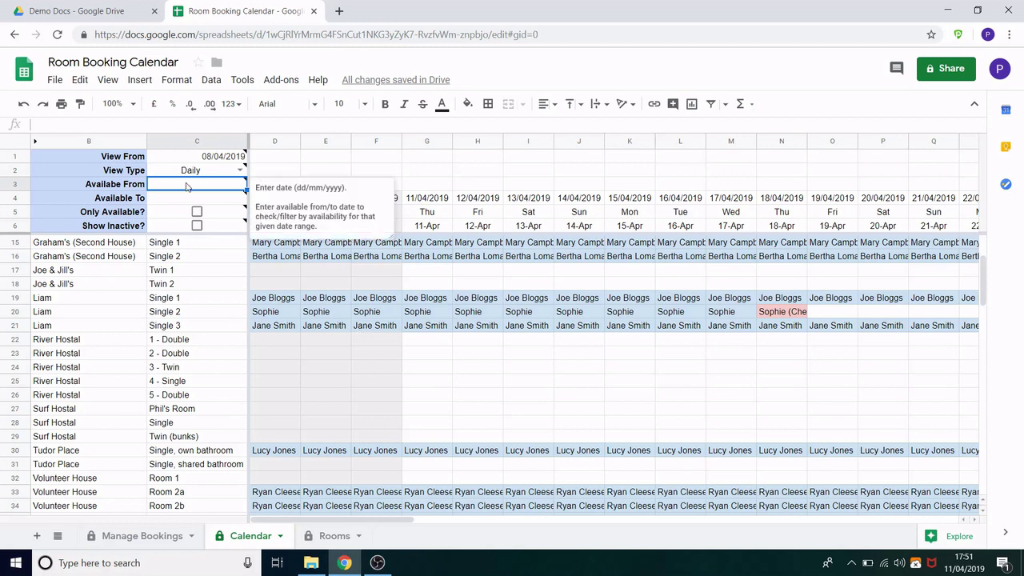
mouse_move(152, 200)
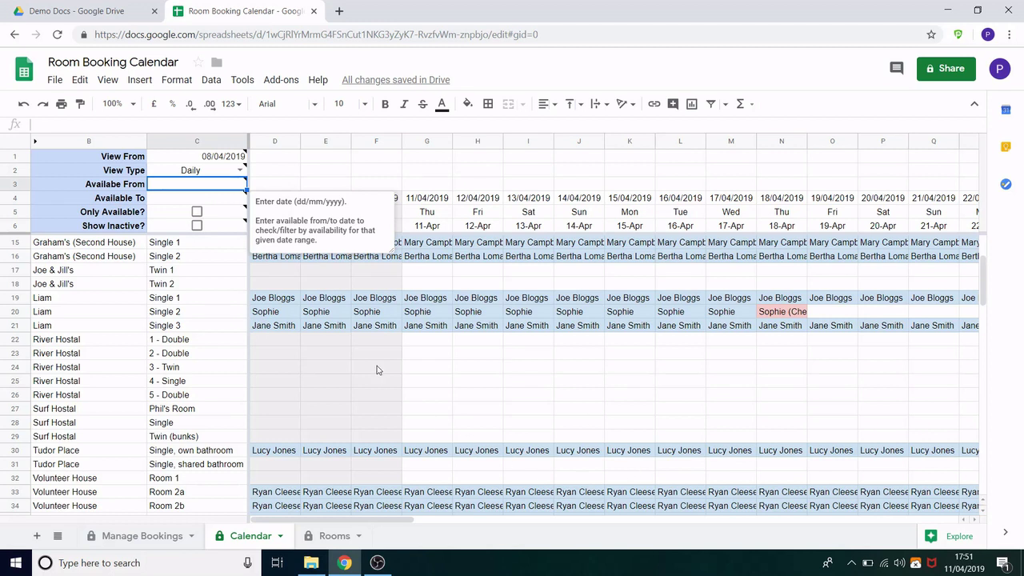
type("20")
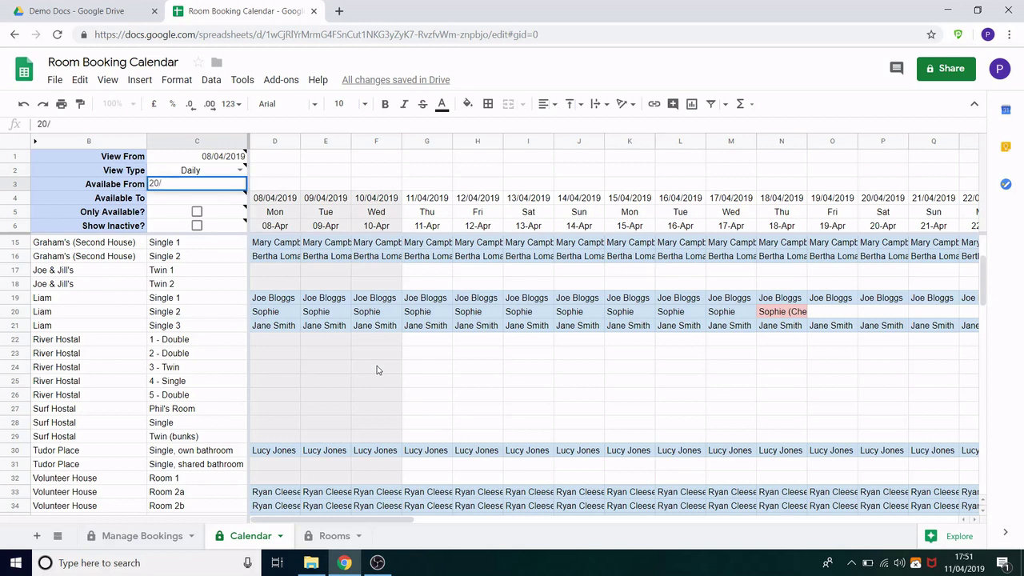
type("/04/2019")
key("Return")
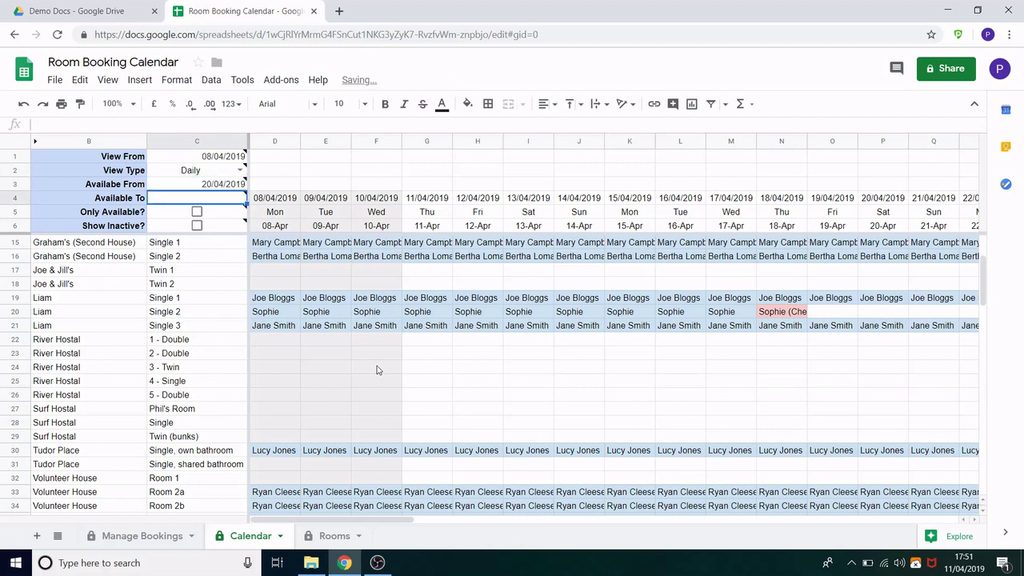
type("5/")
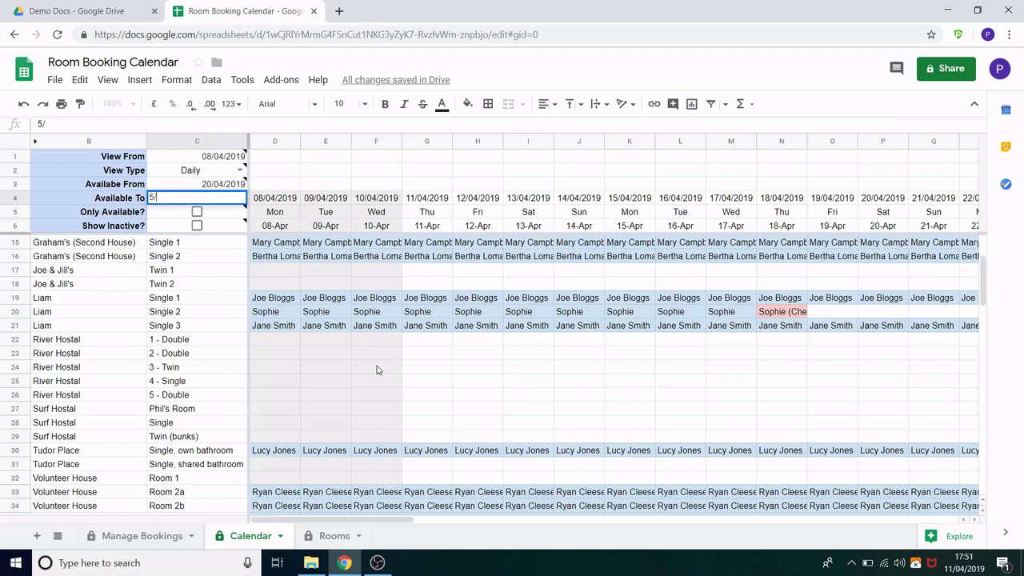
type("05/2019")
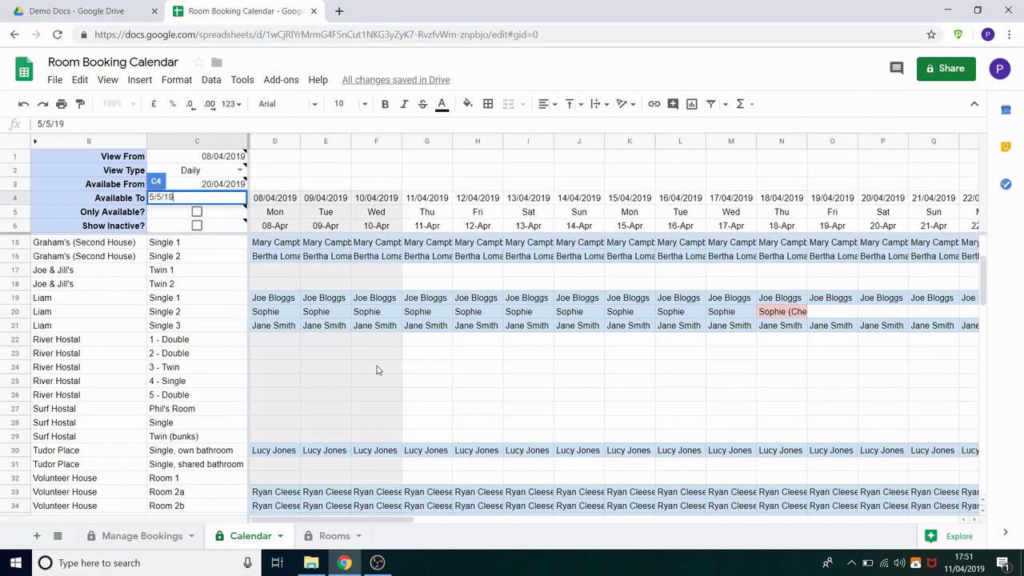
key("Return")
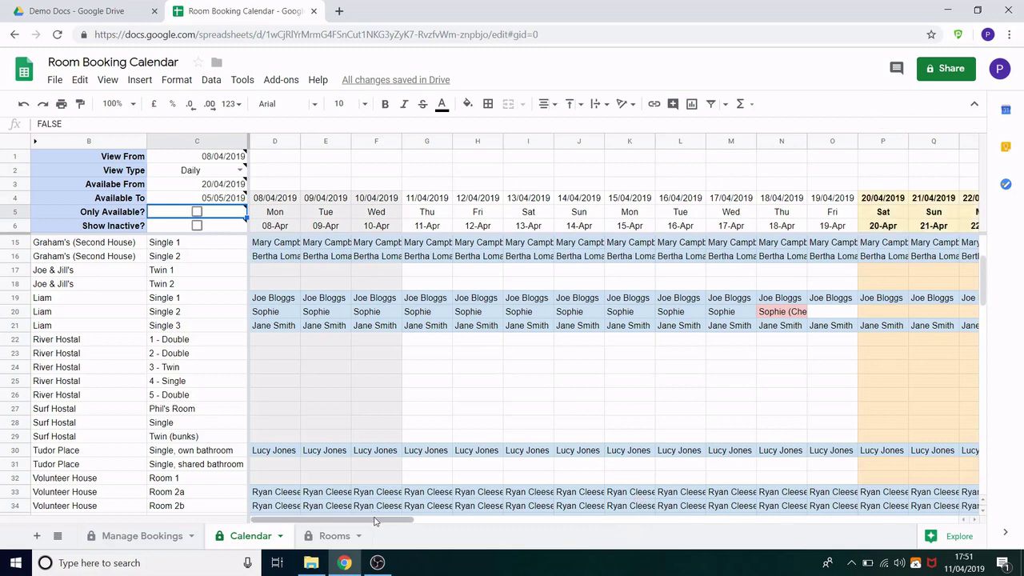
left_click_drag(393, 519, 531, 519)
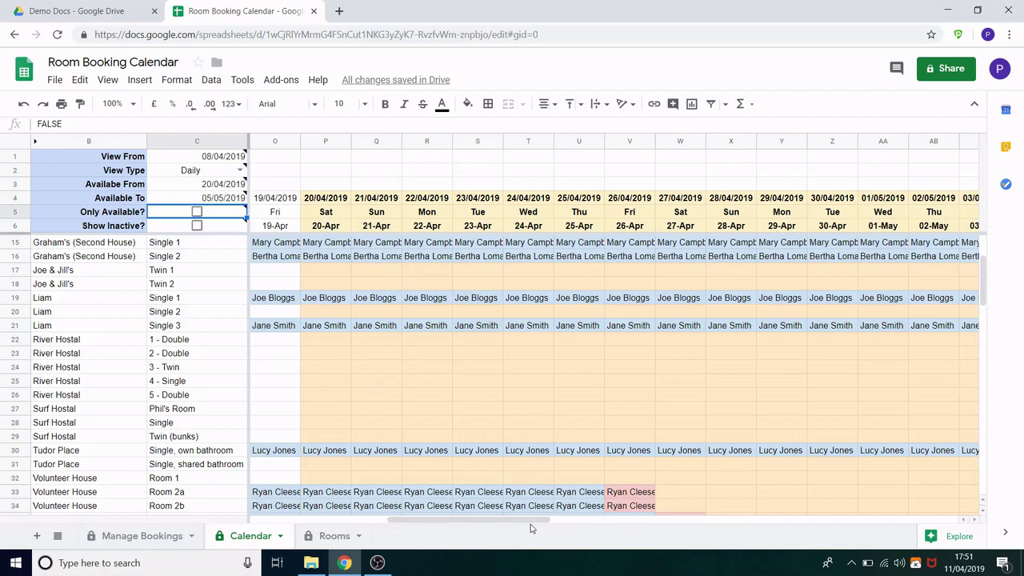
left_click_drag(532, 525, 507, 507)
- Change the Available To date in C4 to 05/10/2019
left_click(231, 200)
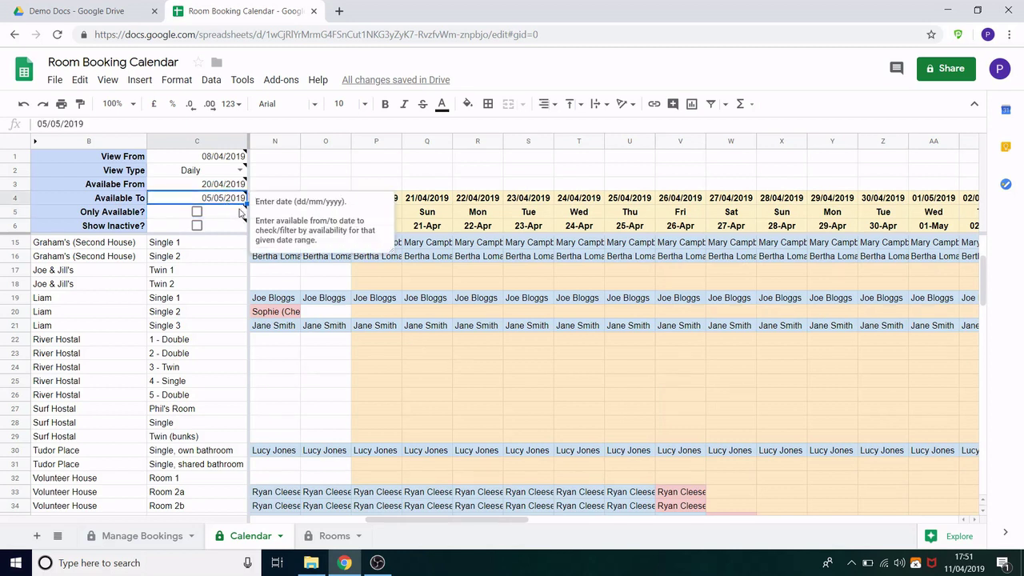
left_click(58, 123)
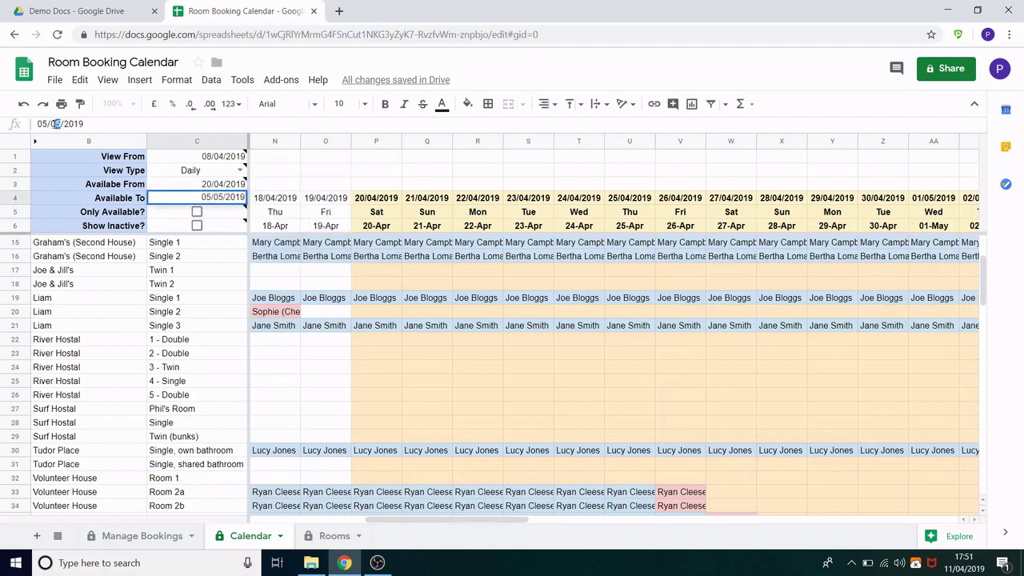
type("10")
key("Return")
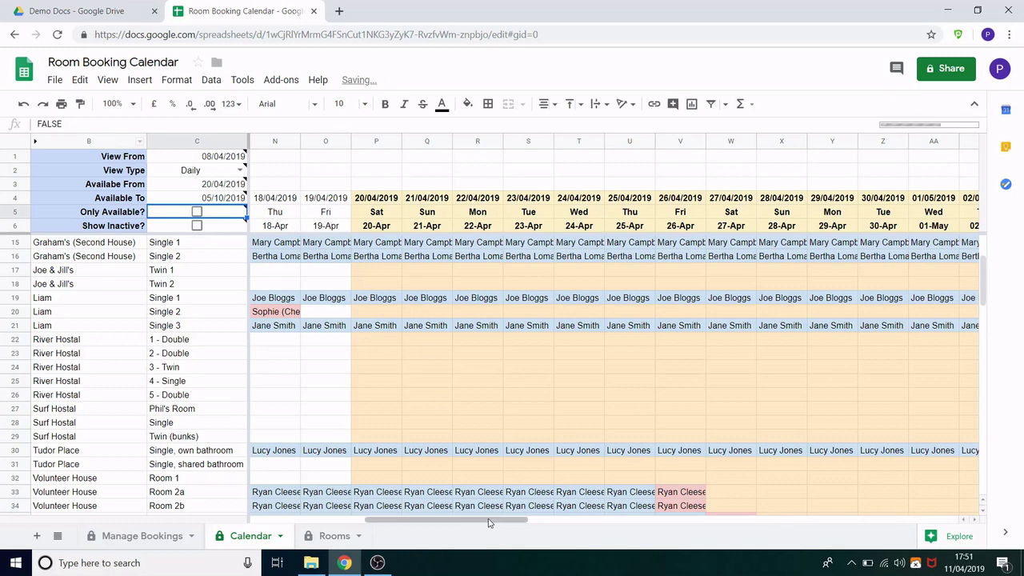
left_click_drag(512, 518, 411, 484)
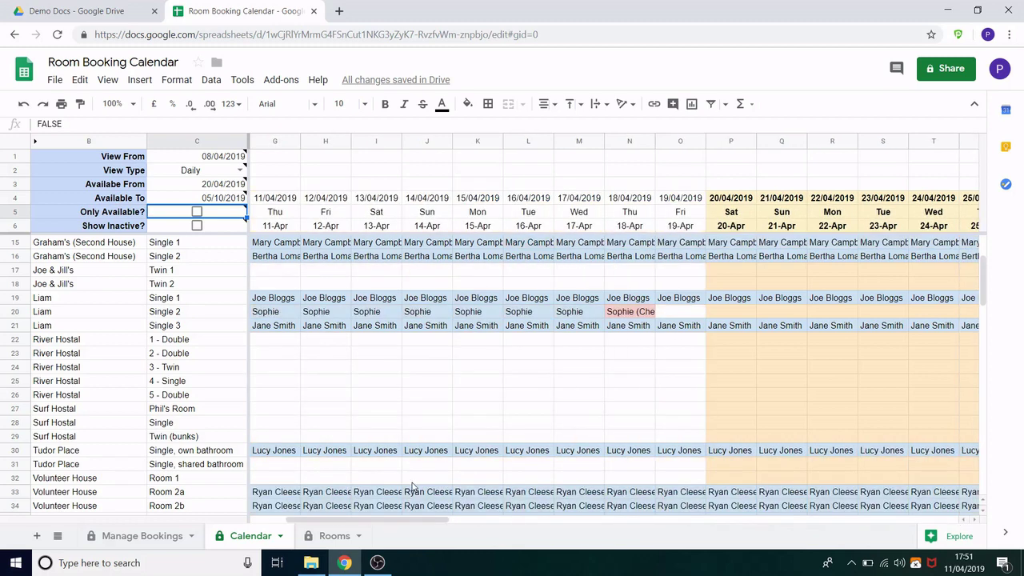
- Set View Type to Weekly and scroll through the highlighted weeks up to 30/09/2019
left_click(240, 170)
left_click(234, 207)
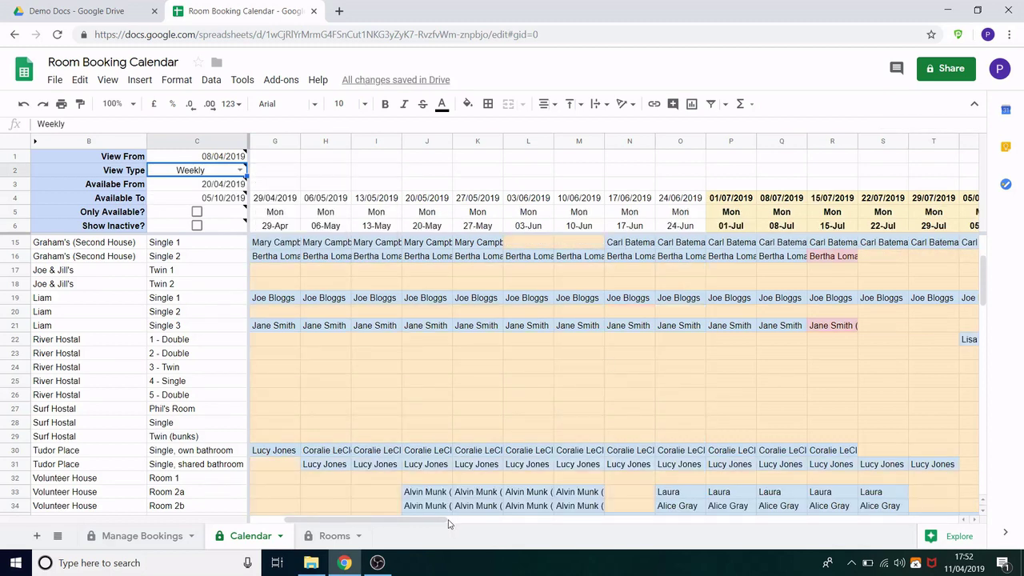
scroll(463, 521, "left", 2)
left_click_drag(462, 521, 402, 508)
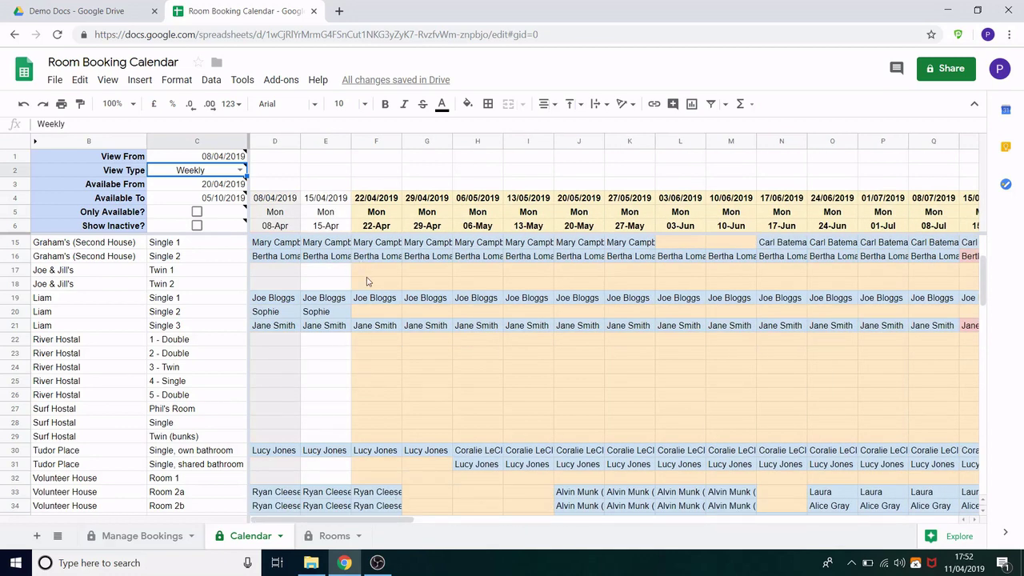
left_click_drag(365, 521, 565, 523)
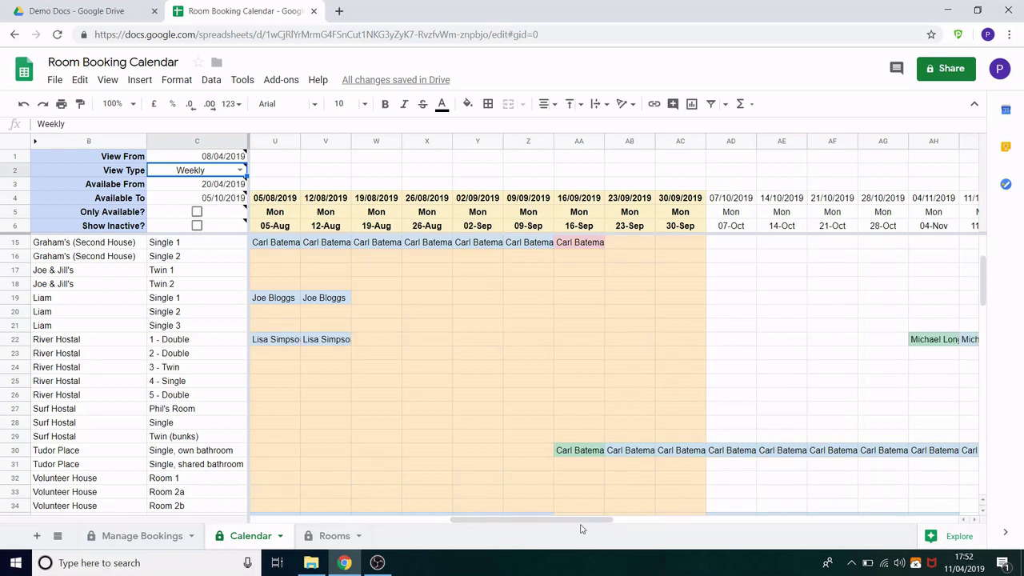
scroll(446, 457, "down", 5)
scroll(448, 454, "up", 7)
scroll(449, 452, "down", 3)
left_click_drag(538, 519, 320, 516)
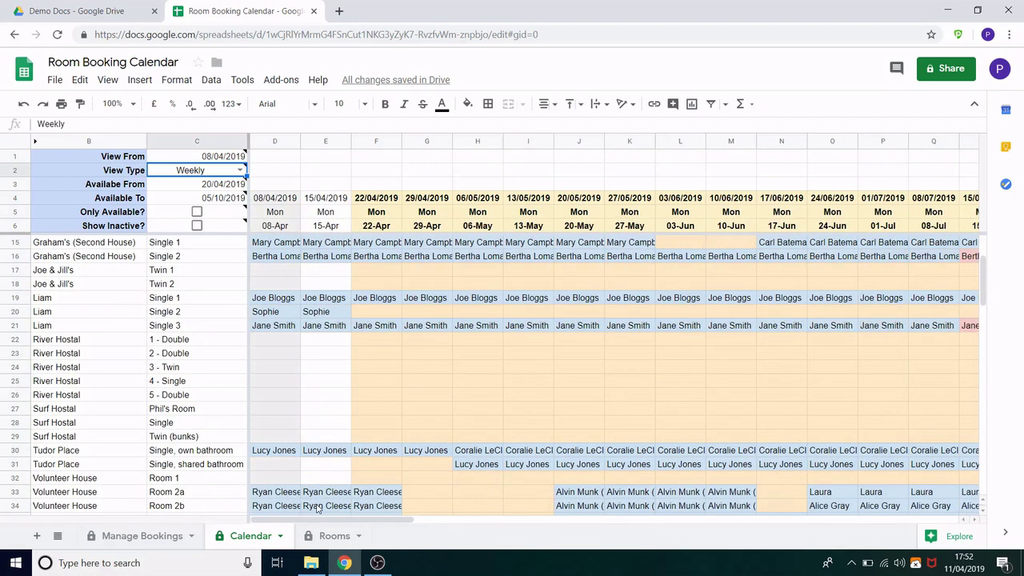
- Set View Type back to Daily and tick the Only Available? checkbox
left_click(244, 172)
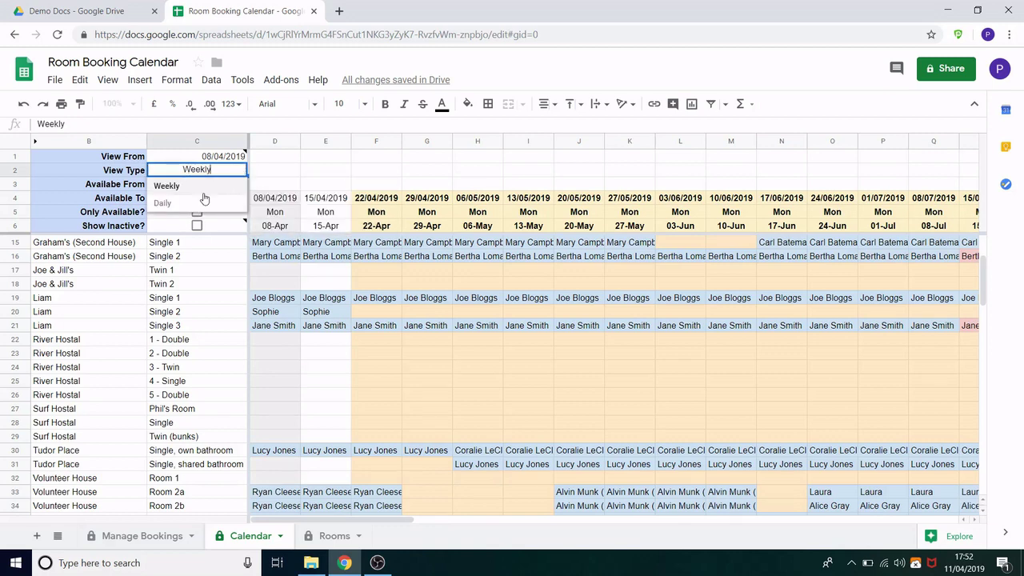
left_click(165, 201)
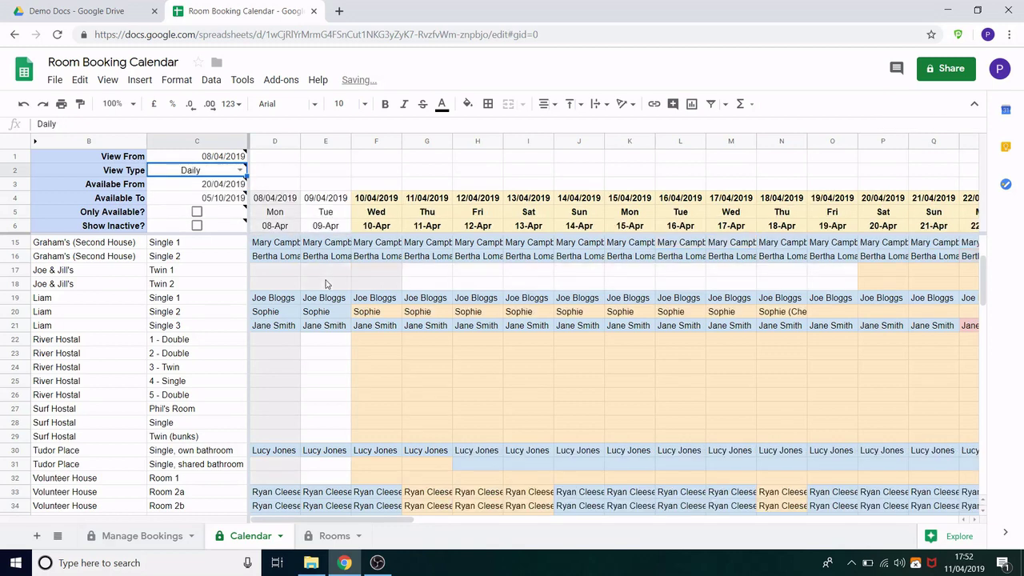
left_click(196, 212)
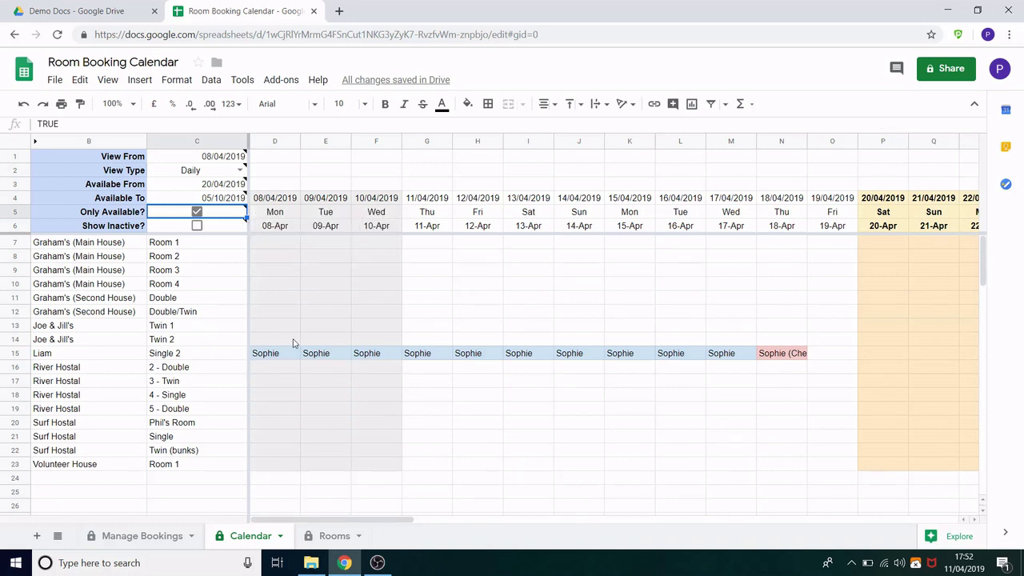
mouse_move(224, 188)
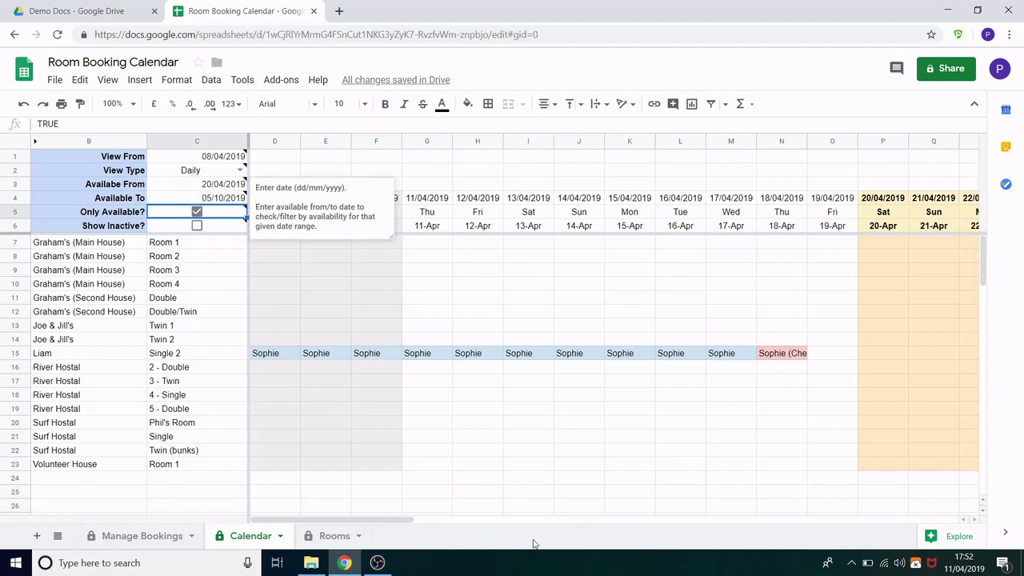
- Inspect the formula in cell P15, then untick Only Available?
left_click_drag(383, 519, 496, 521)
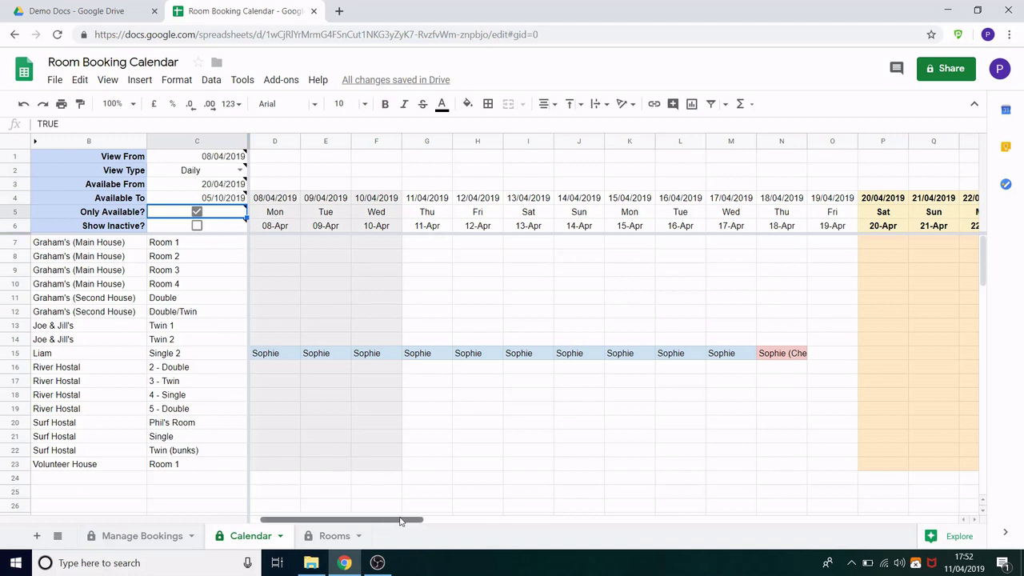
left_click_drag(378, 520, 475, 524)
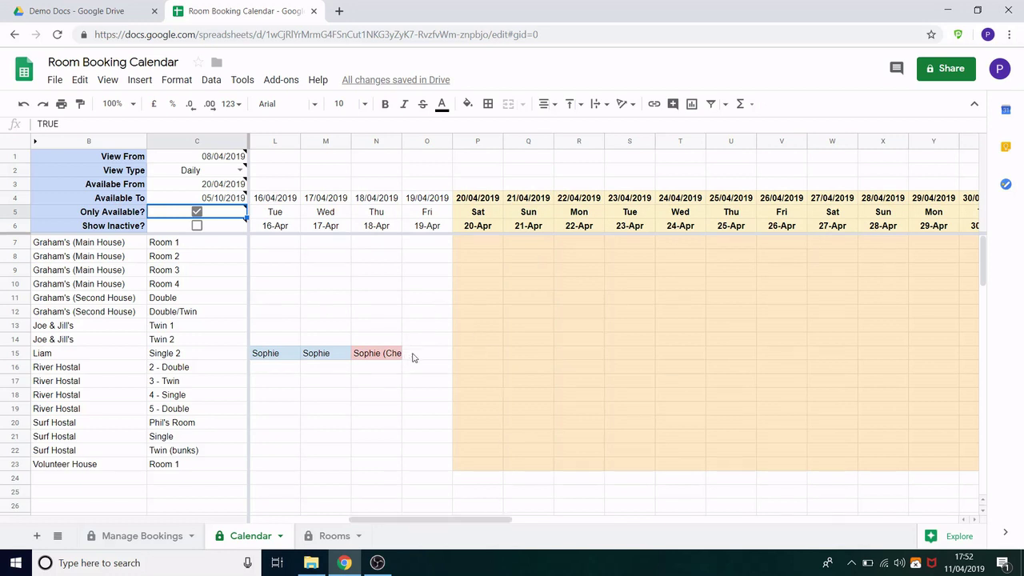
left_click(470, 358)
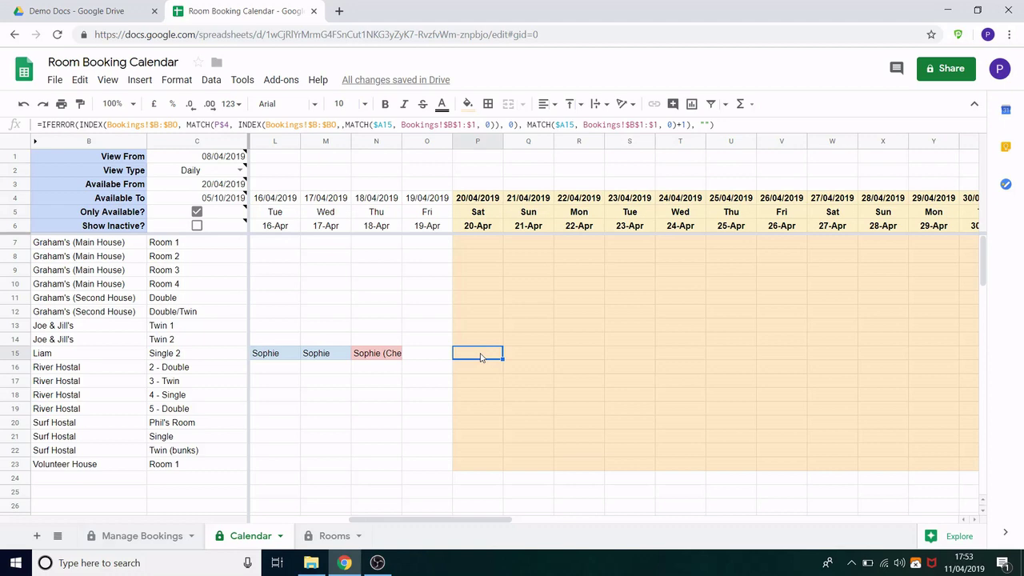
left_click_drag(473, 519, 267, 457)
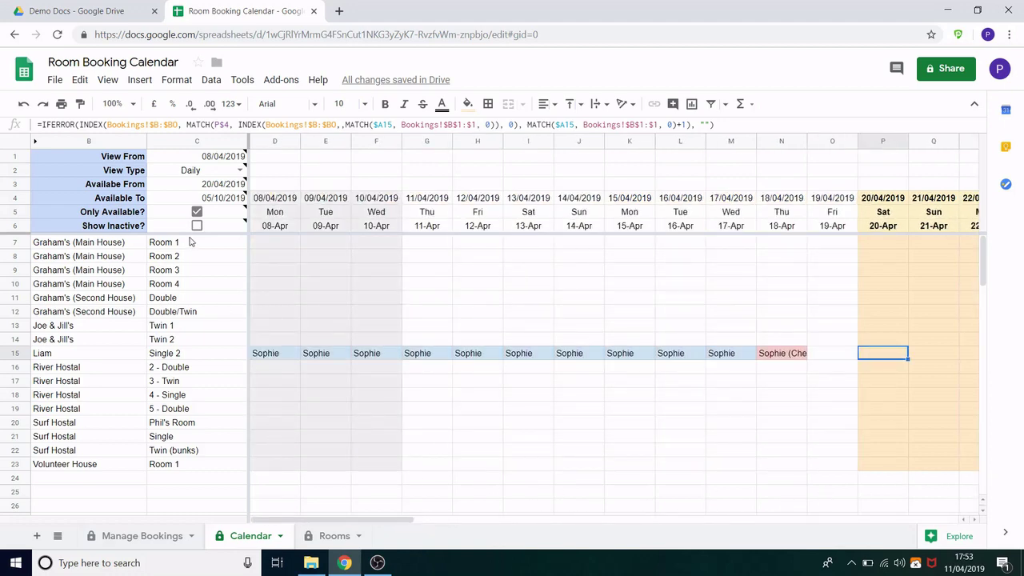
left_click(196, 211)
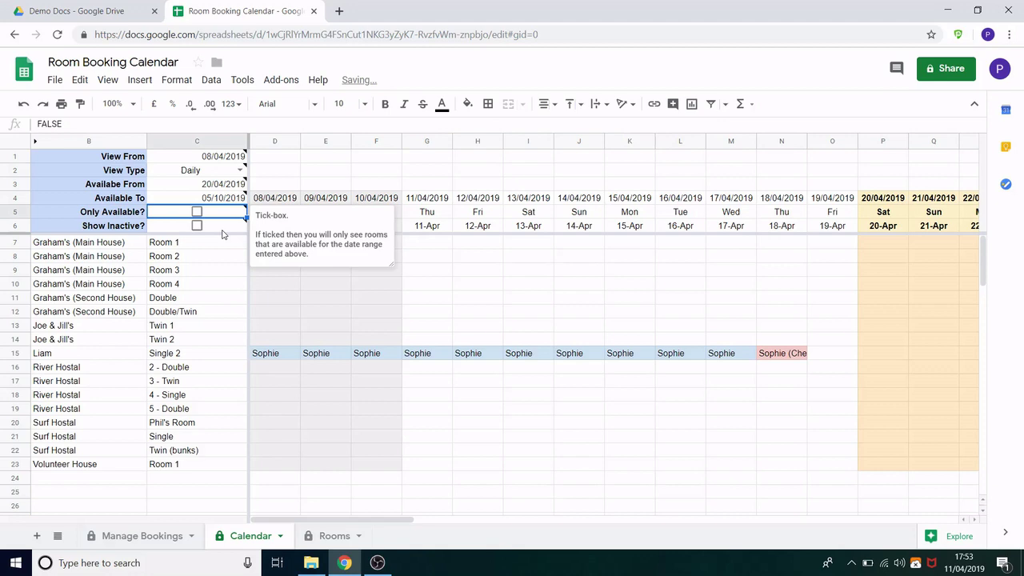
- Clear the Available From (C3) and Available To (C4) dates, then check Rooms and return to Calendar
left_click(212, 185)
key("Delete")
left_click(226, 200)
key("Delete")
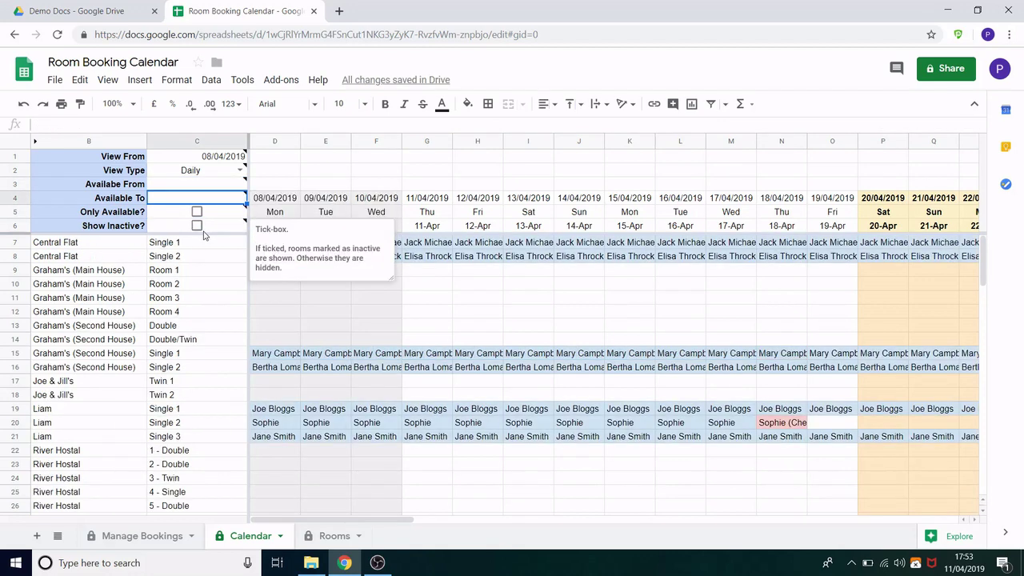
left_click(331, 535)
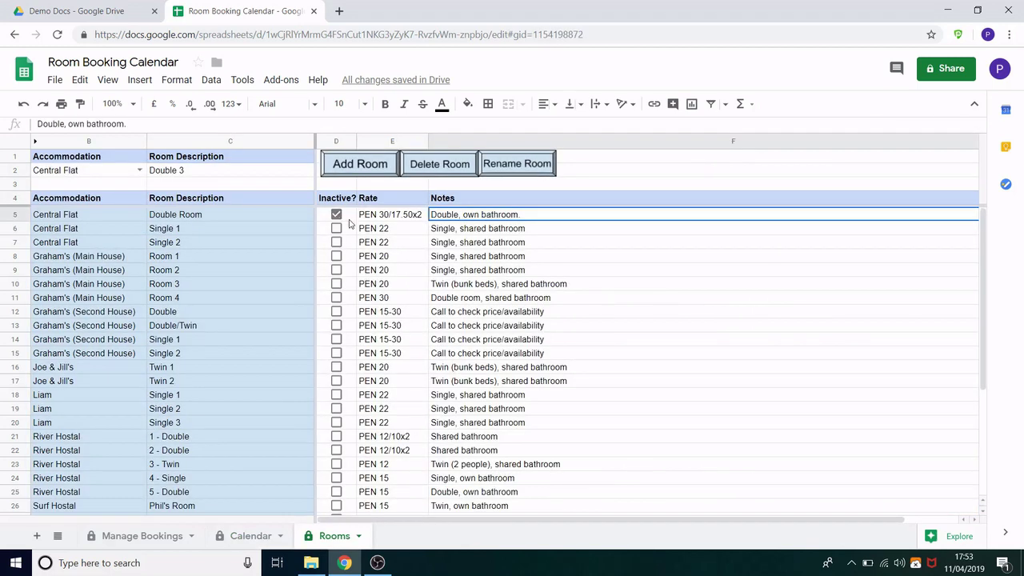
left_click(244, 535)
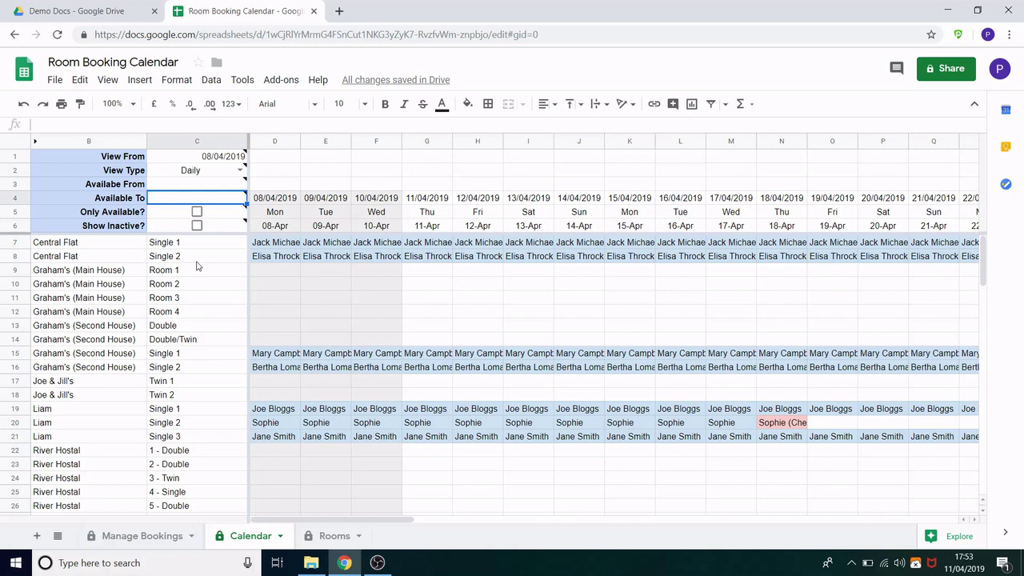
mouse_move(197, 233)
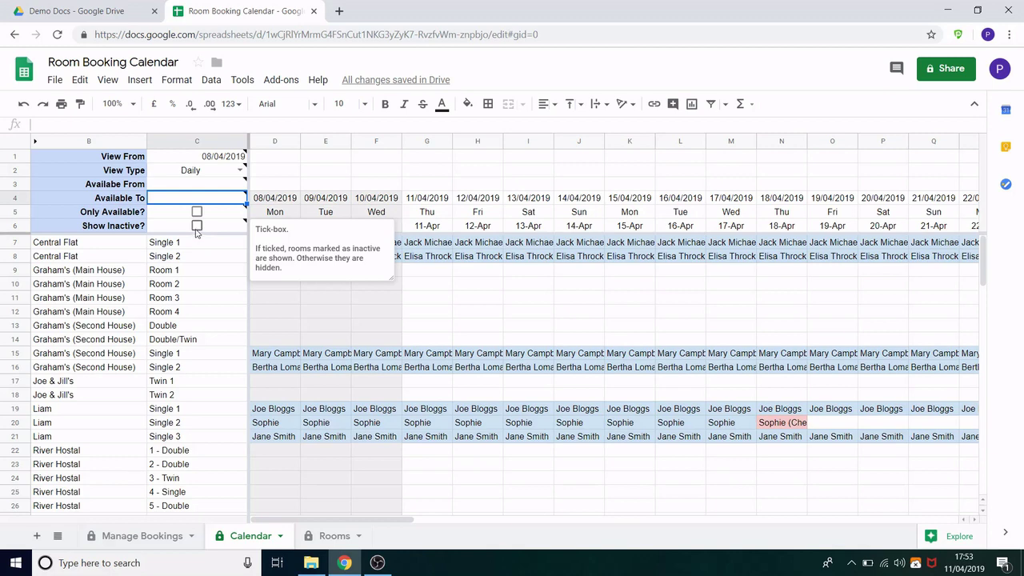
left_click(196, 227)
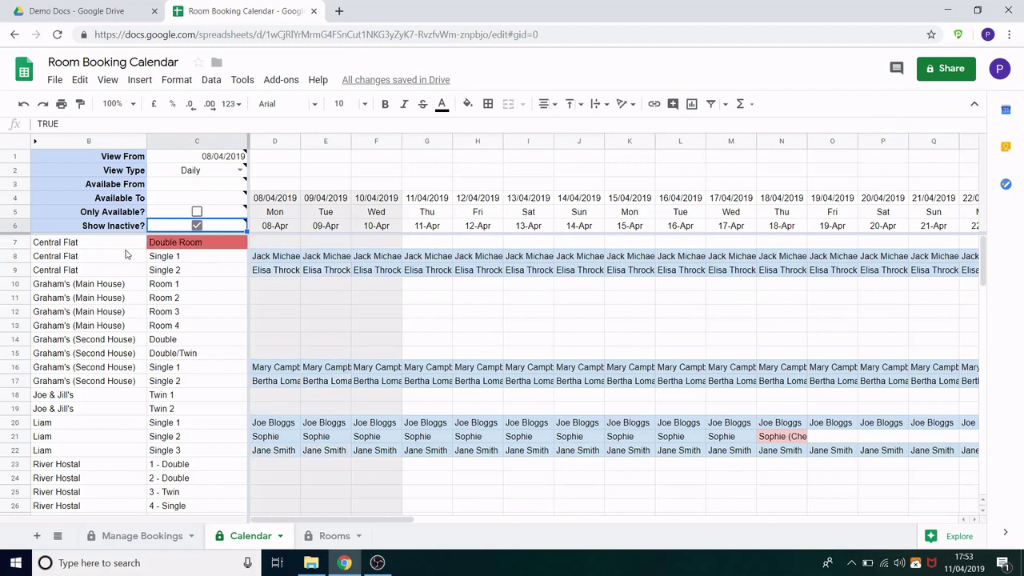
left_click(200, 246)
scroll(195, 281, "down", 5)
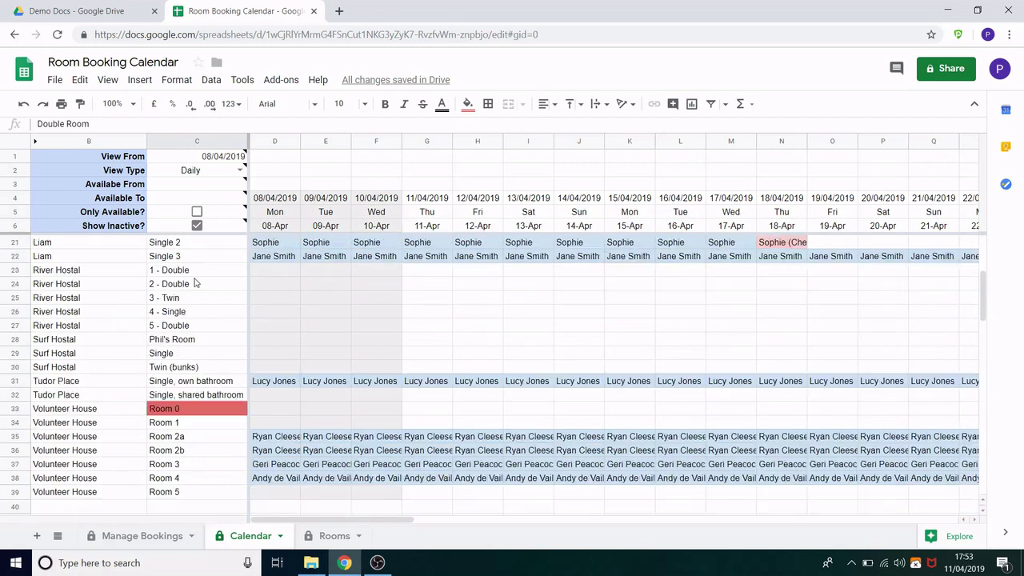
left_click(185, 409)
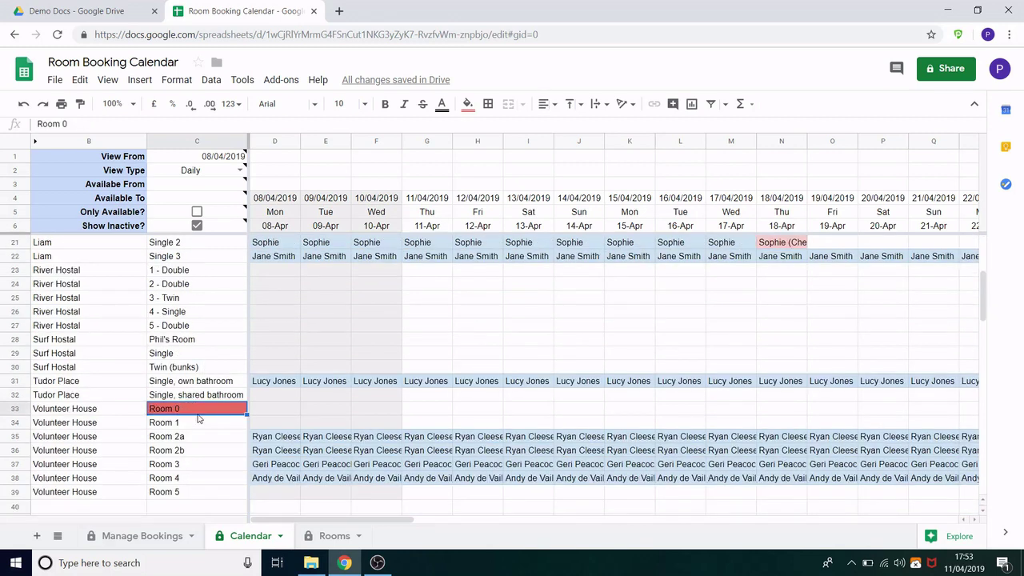
scroll(199, 417, "up", 5)
left_click(195, 247)
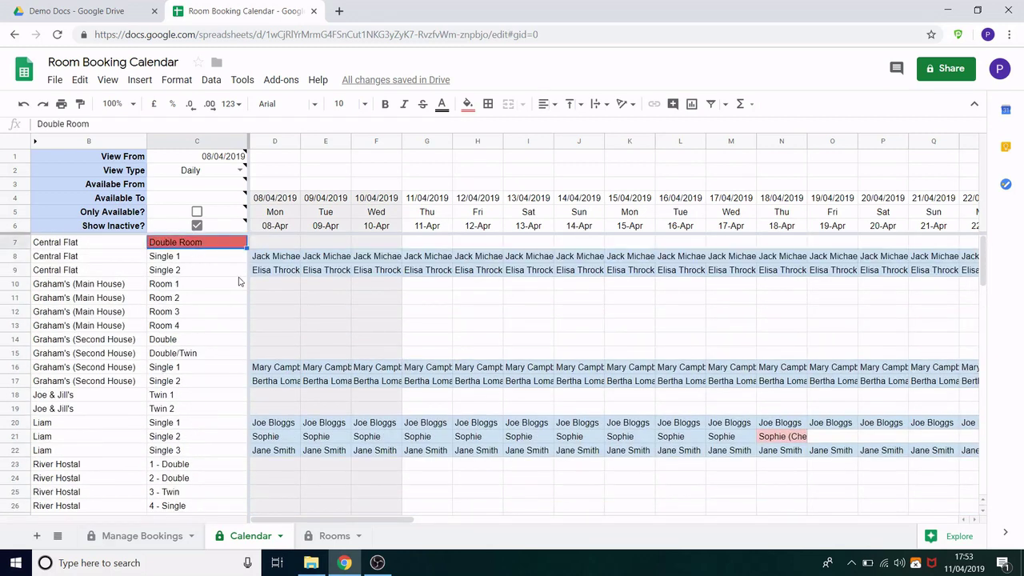
left_click(197, 225)
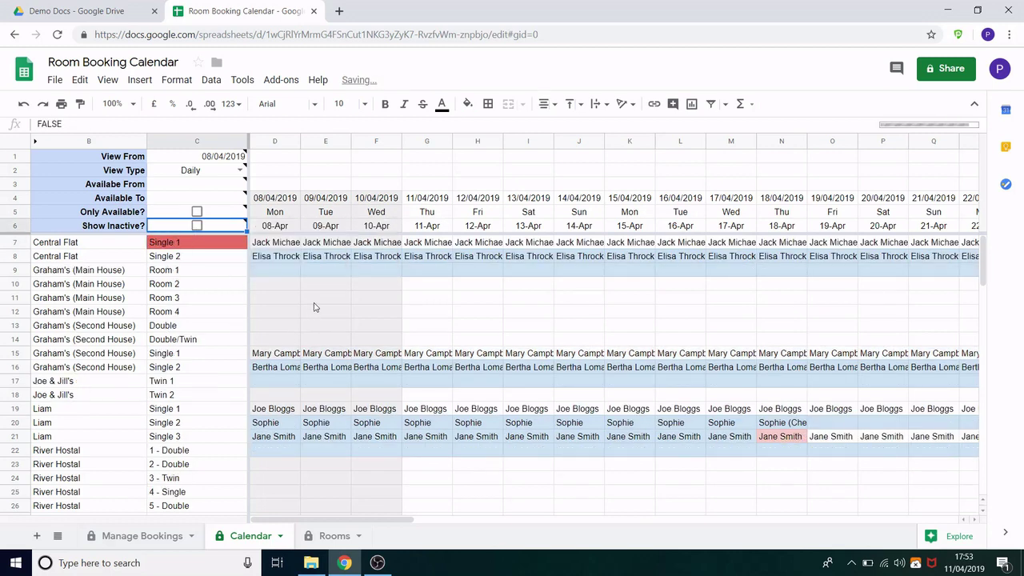